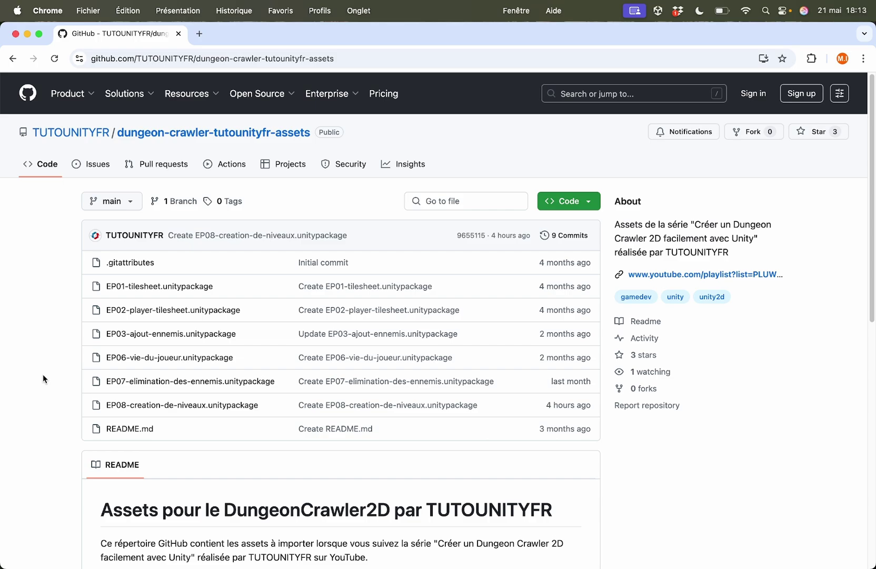
Step: Download EP08-creation-de-niveaux.unitypackage from the GitHub repo's file list via the ••• menu
scroll(43, 374, "down", 3)
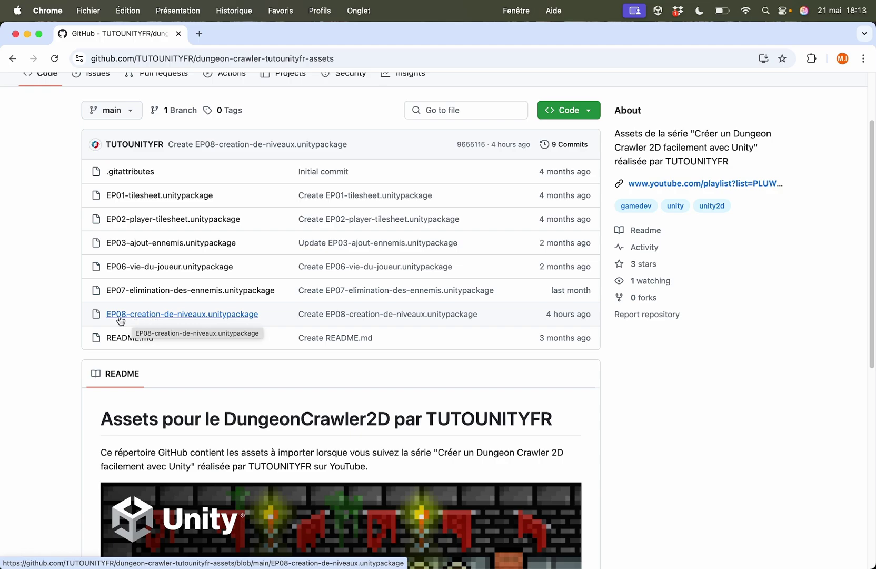
left_click(161, 316)
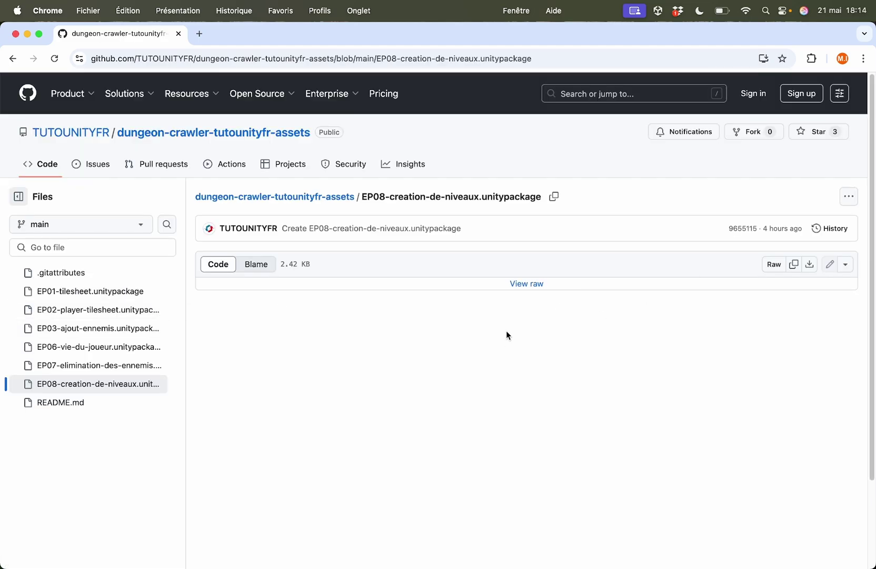
left_click(848, 197)
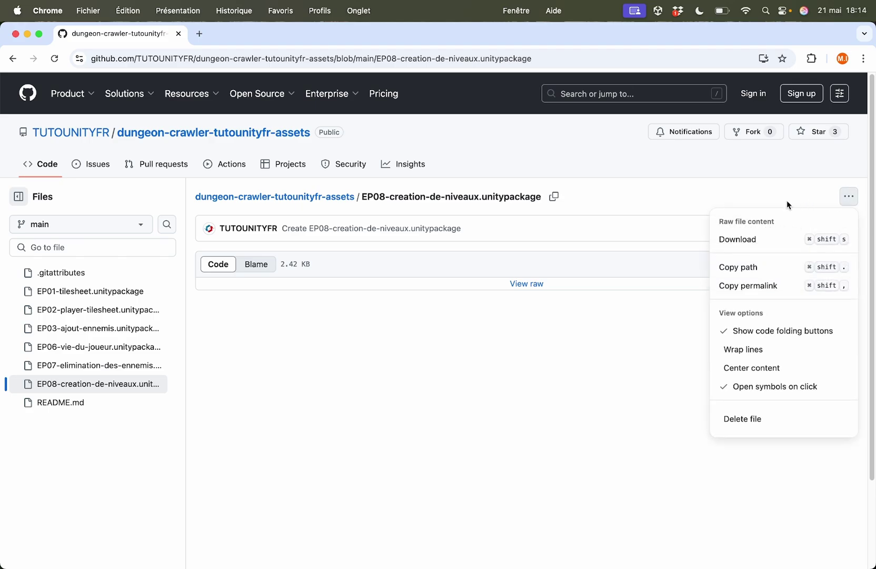
left_click(742, 239)
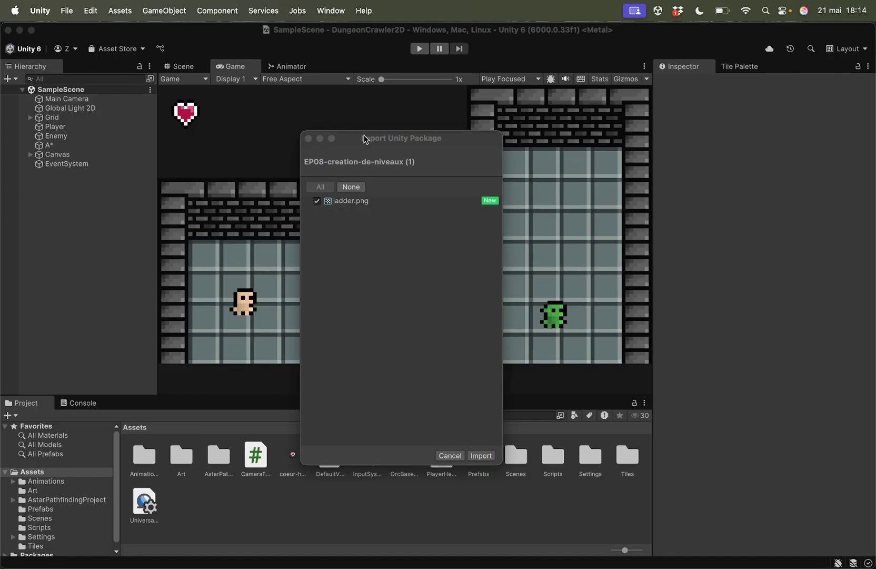
Step: Import ladder.png from the EP08 package and inspect its Sprite import settings
left_click_drag(363, 135, 455, 126)
left_click(442, 191)
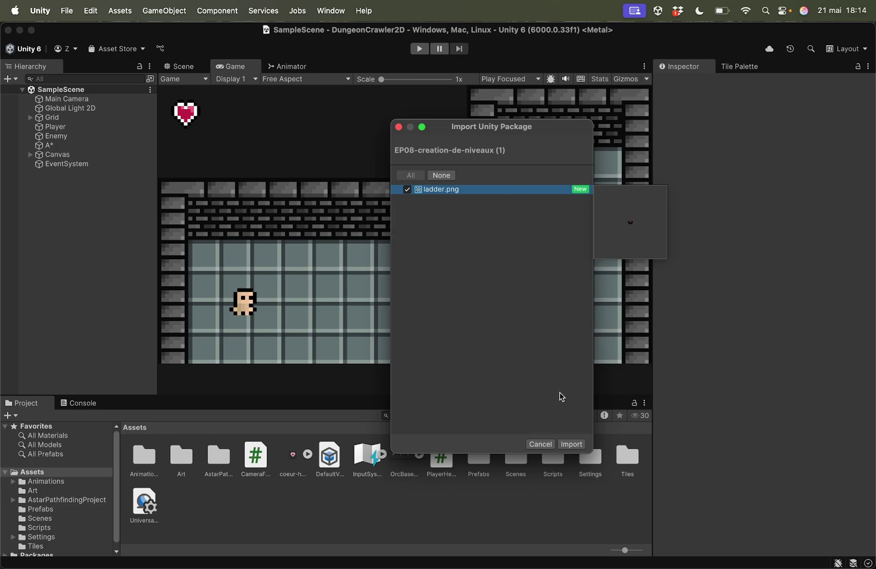
left_click(571, 444)
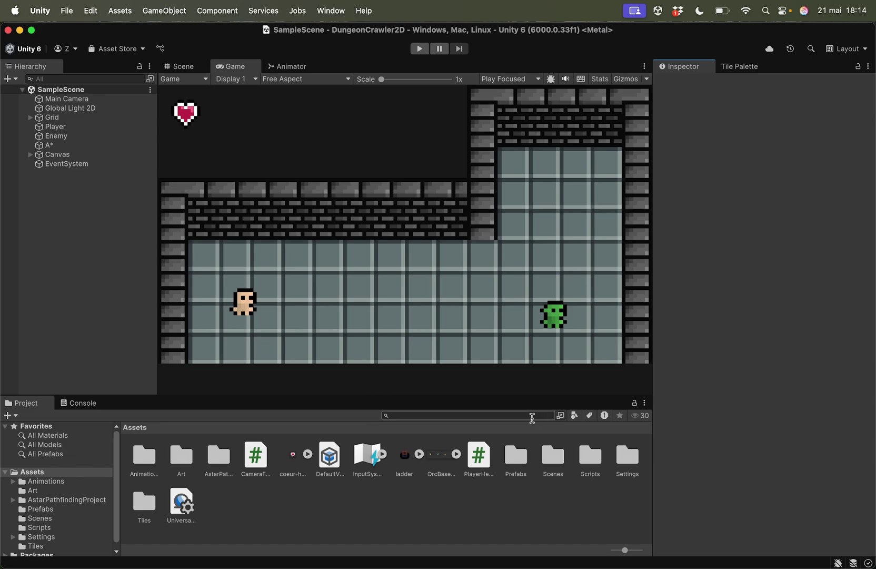
left_click(409, 464)
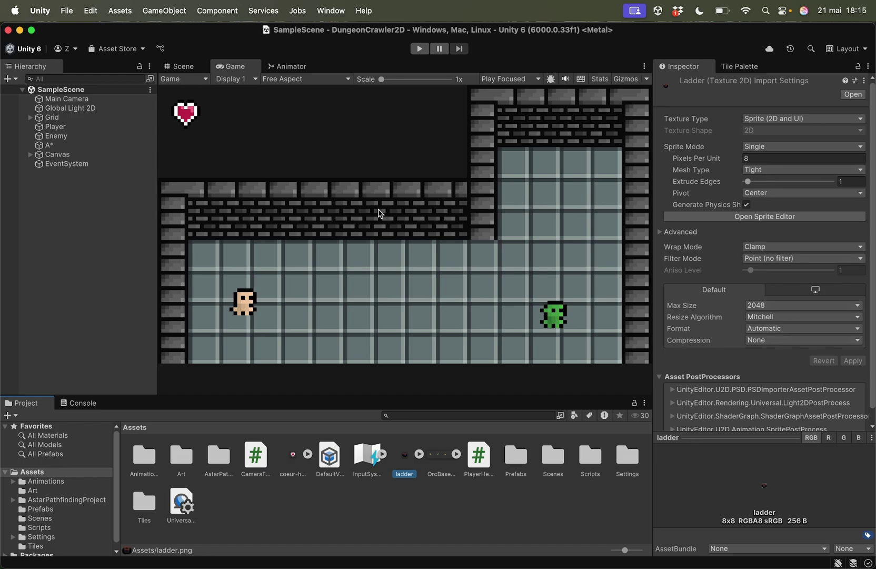
Step: Drag the ladder sprite into the Scene view below the dungeon room
left_click(178, 67)
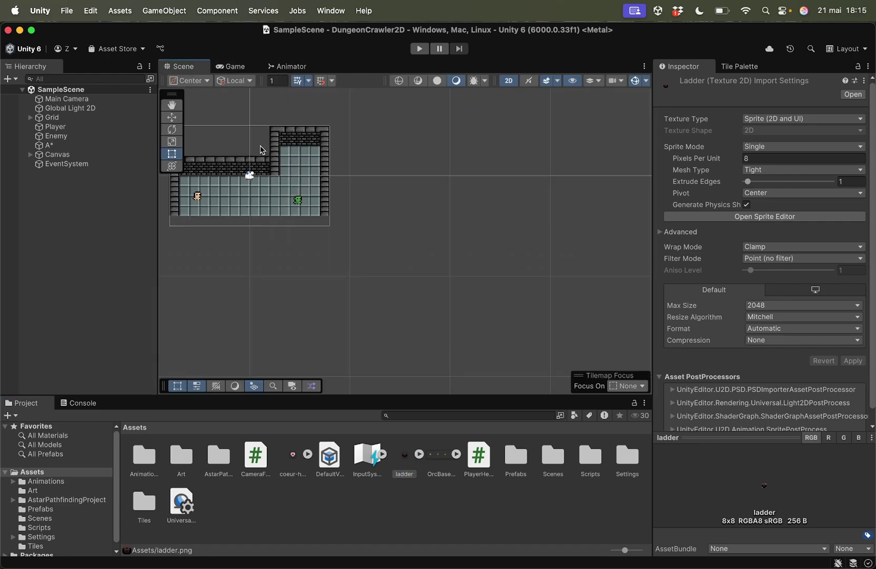
scroll(233, 143, "up", 5)
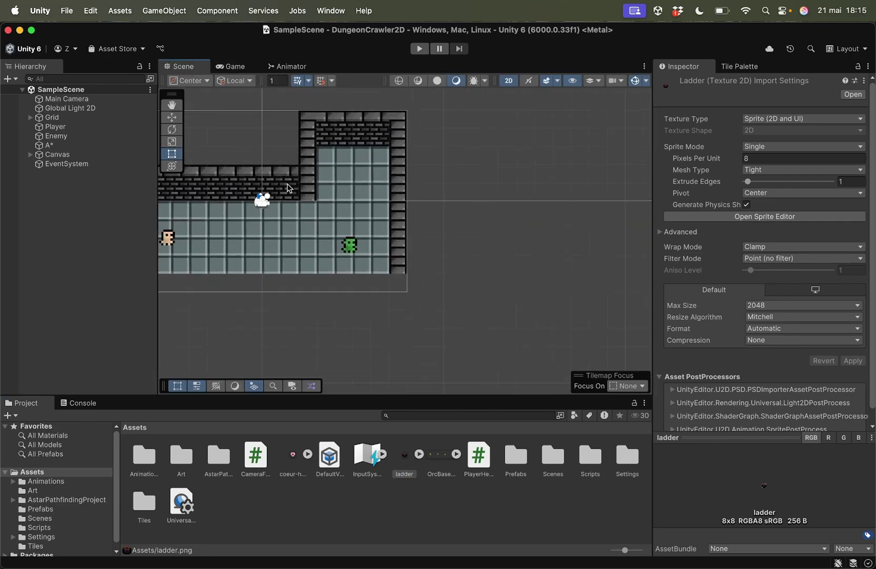
middle_click_drag(279, 187, 434, 258)
scroll(433, 257, "up", 1)
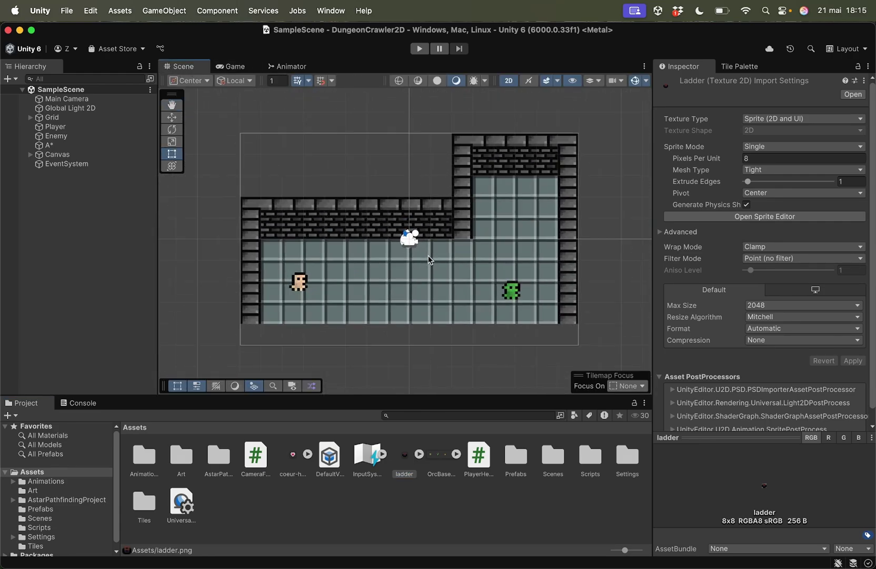
scroll(428, 255, "up", 1)
mouse_move(404, 455)
left_mouse_down()
mouse_move(448, 399)
mouse_move(428, 349)
left_mouse_up()
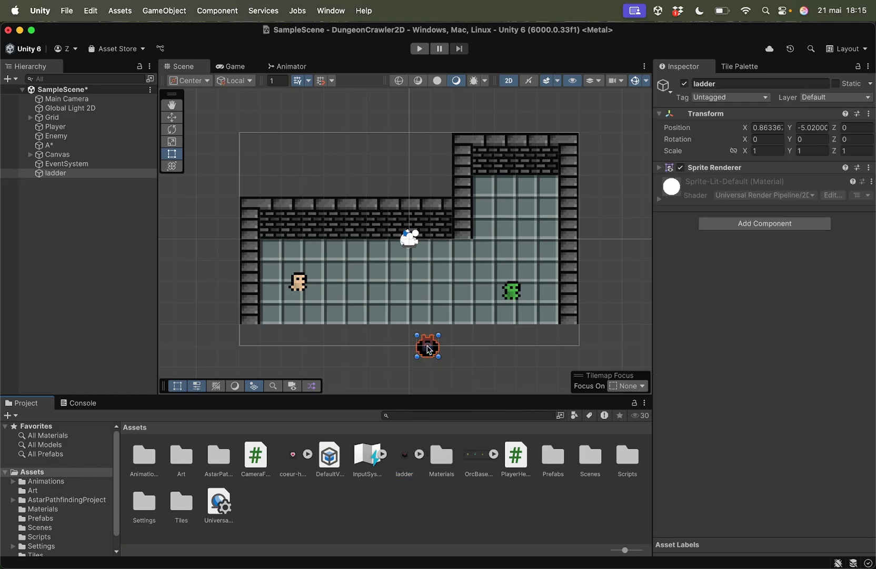
Step: Set the ladder's Sprite Renderer Order in Layer to 1
left_click(713, 169)
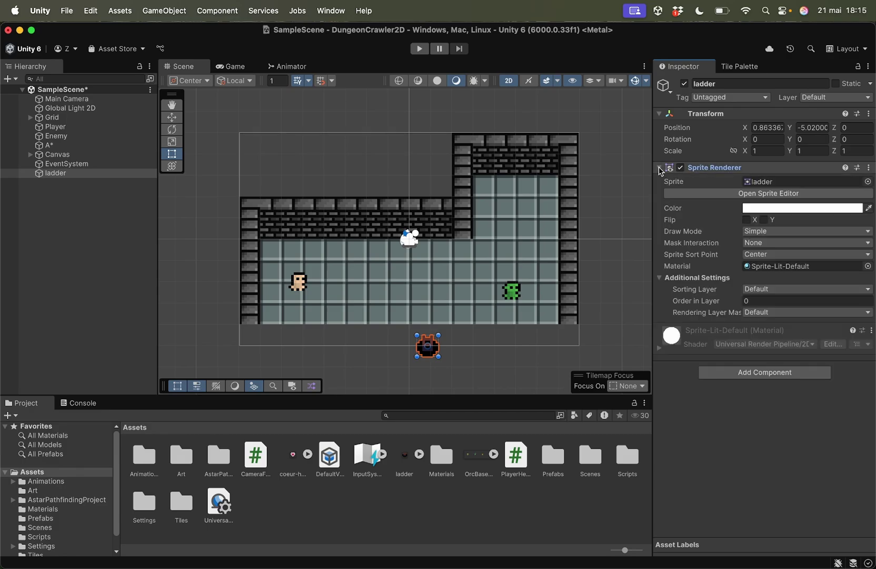
left_click(754, 303)
type("1")
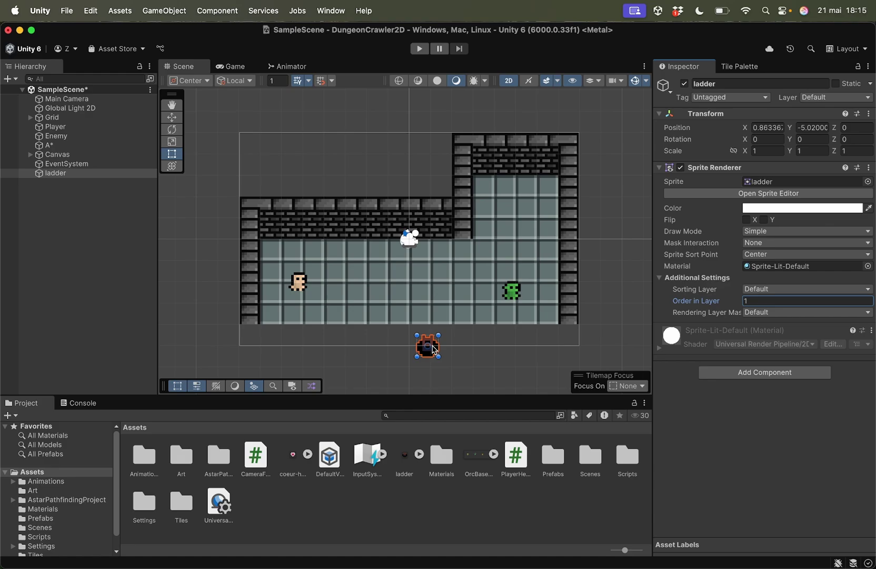
left_click(434, 348)
Step: Move the ladder up into the upper room and frame the view on it
left_click_drag(434, 349, 462, 269)
scroll(445, 296, "up", 3)
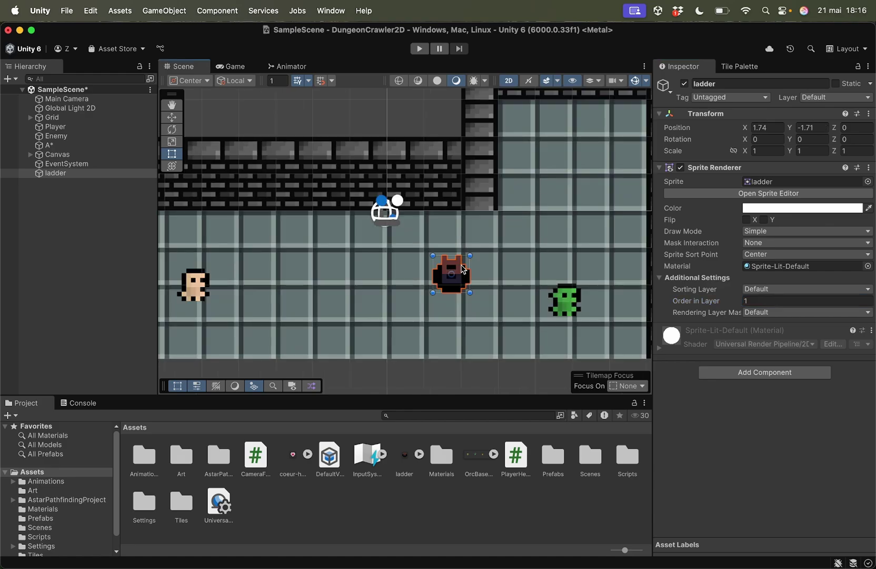
scroll(464, 251, "down", 2)
scroll(464, 251, "down", 2)
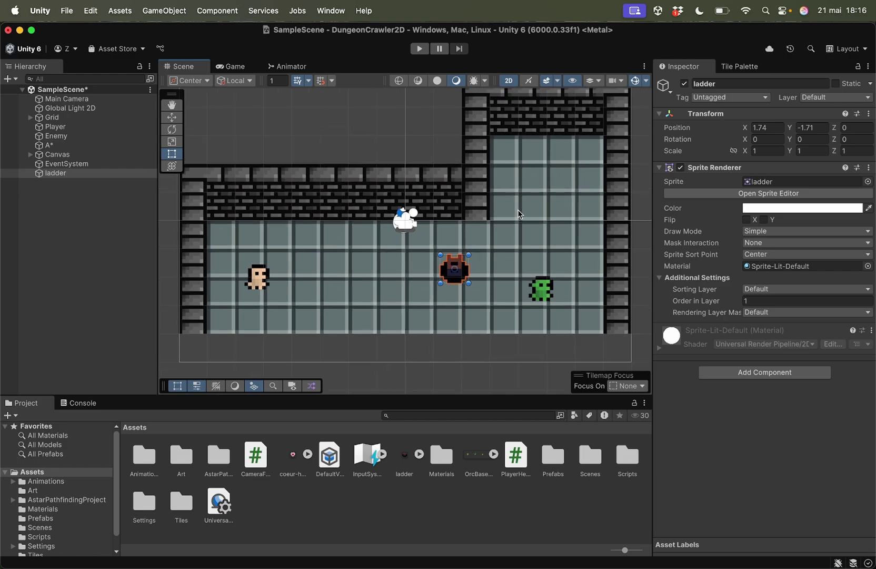
scroll(519, 214, "up", 2)
left_click_drag(460, 304, 556, 231)
key("f")
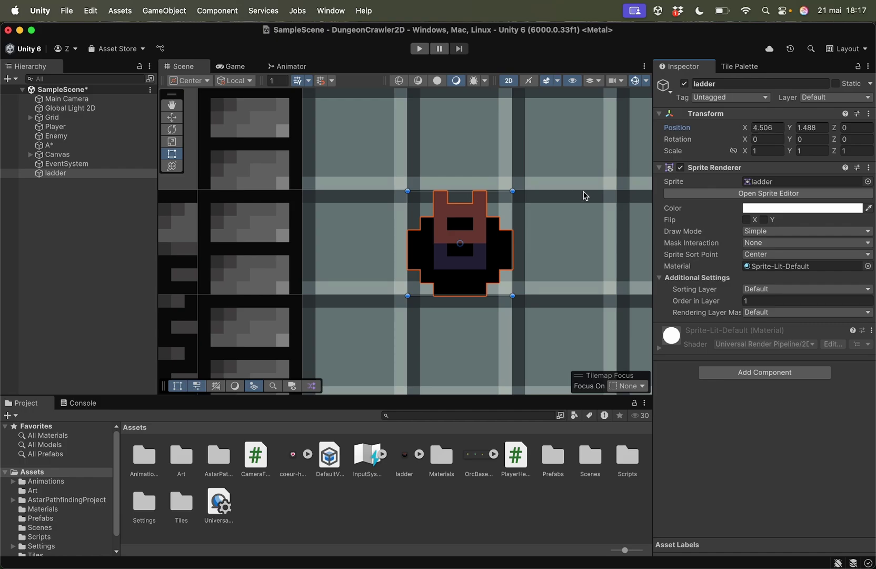
Step: Set the ladder's Transform position to X 4.5, Y 1.5
left_click(770, 128)
key("BackSpace")
type("4")
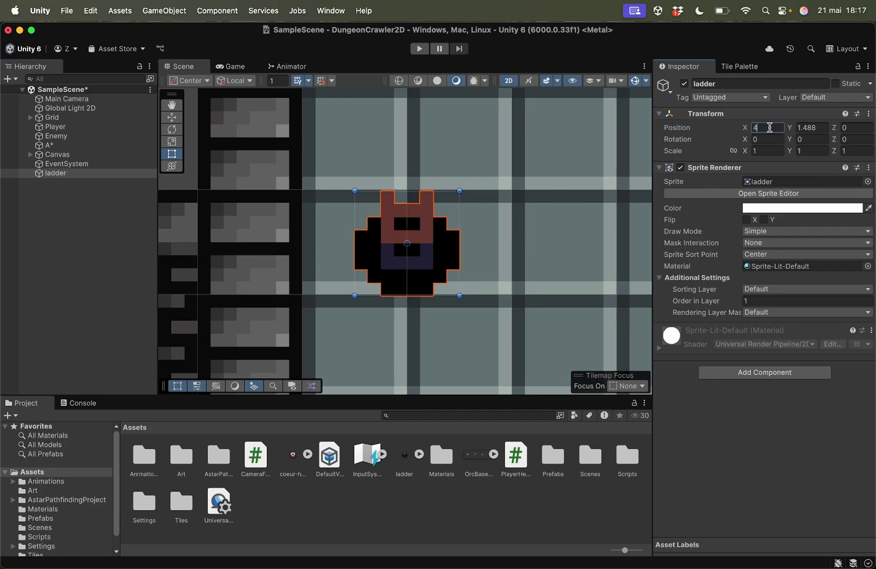
key("BackSpace")
type(".5")
left_click(799, 127)
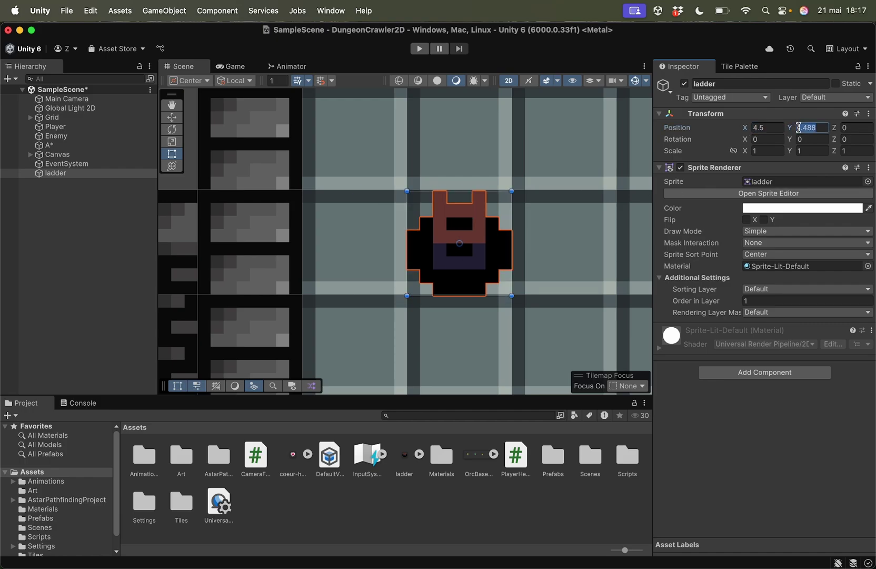
type("1.5")
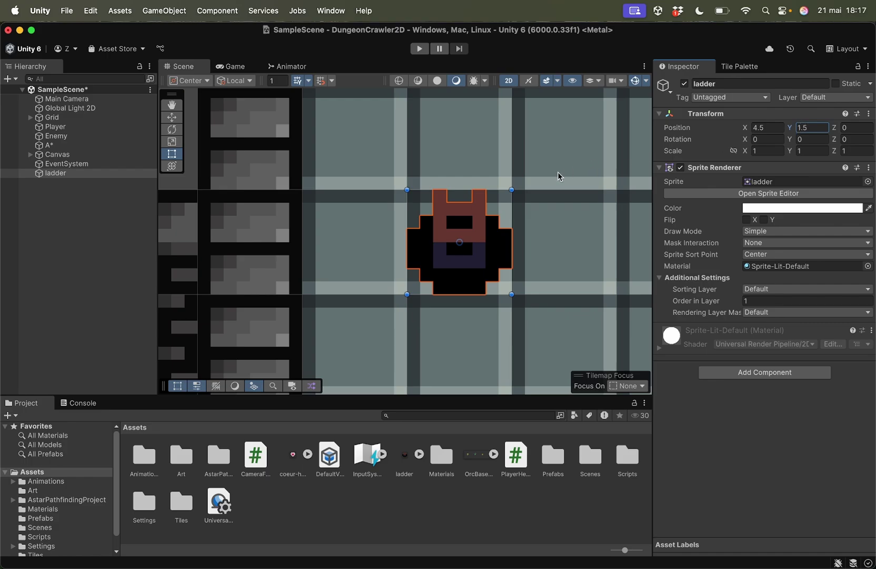
scroll(422, 225, "down", 1)
scroll(421, 225, "up", 3)
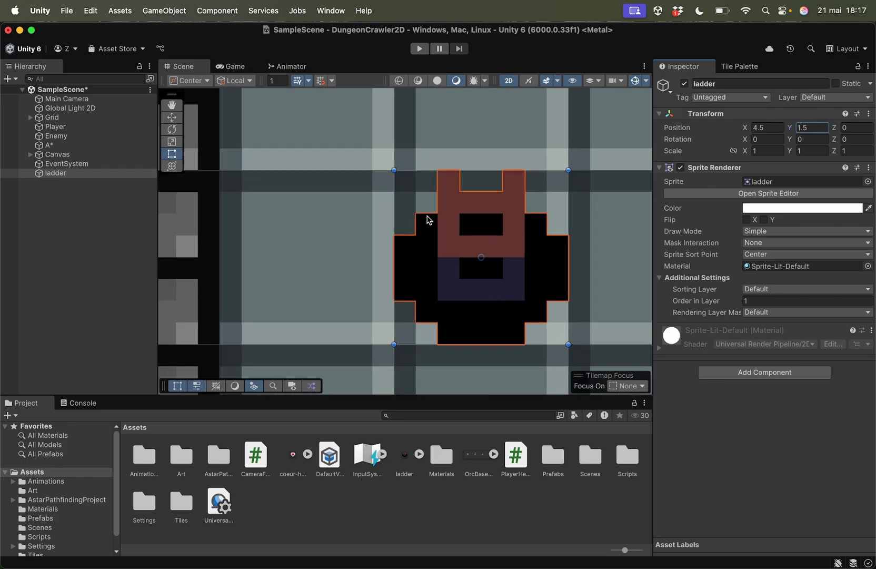
scroll(444, 278, "down", 4)
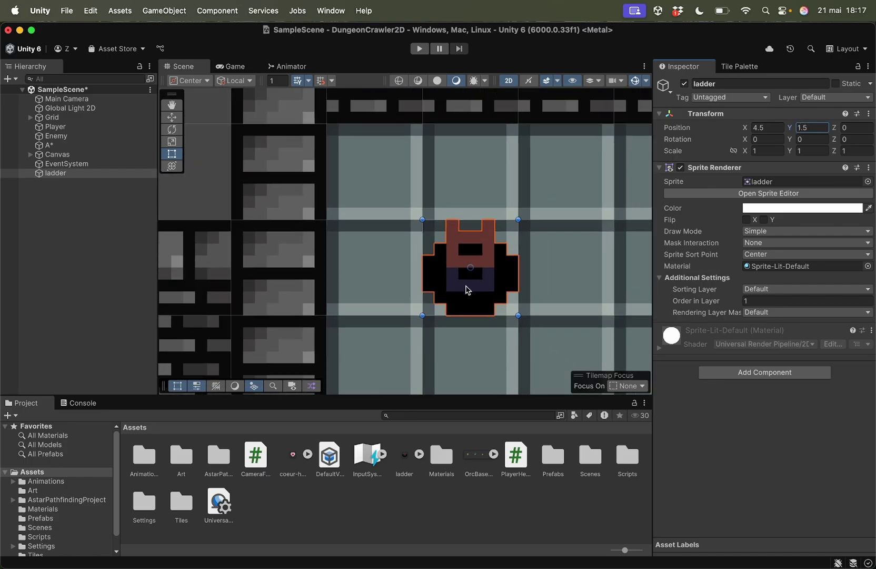
scroll(459, 279, "down", 2)
scroll(484, 273, "down", 1)
scroll(509, 271, "down", 1)
scroll(509, 268, "down", 2)
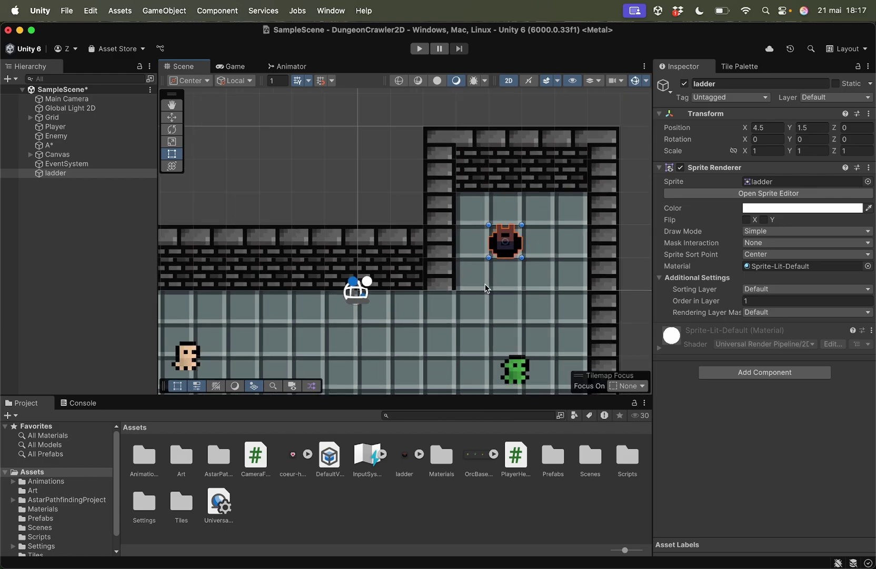
middle_click_drag(485, 287, 492, 240)
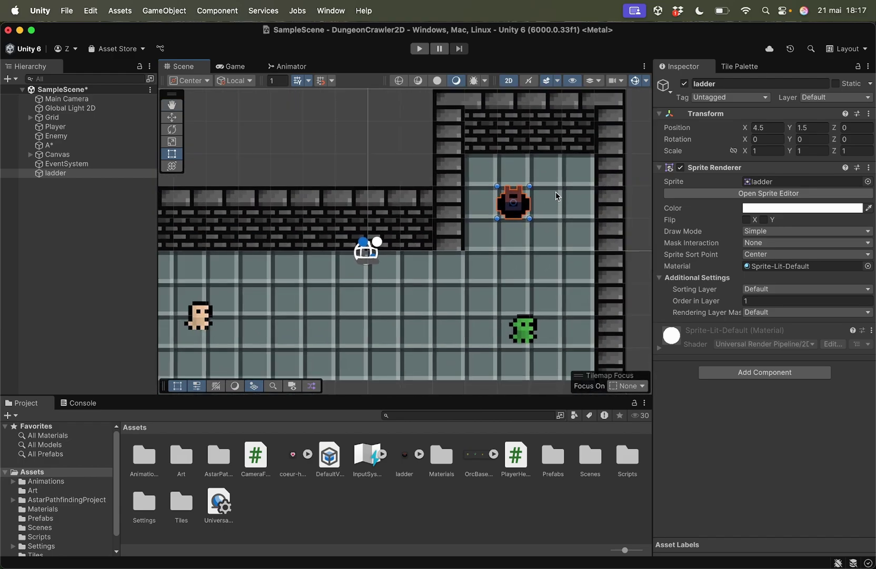
scroll(556, 193, "down", 2)
scroll(550, 186, "up", 4)
scroll(521, 192, "up", 3)
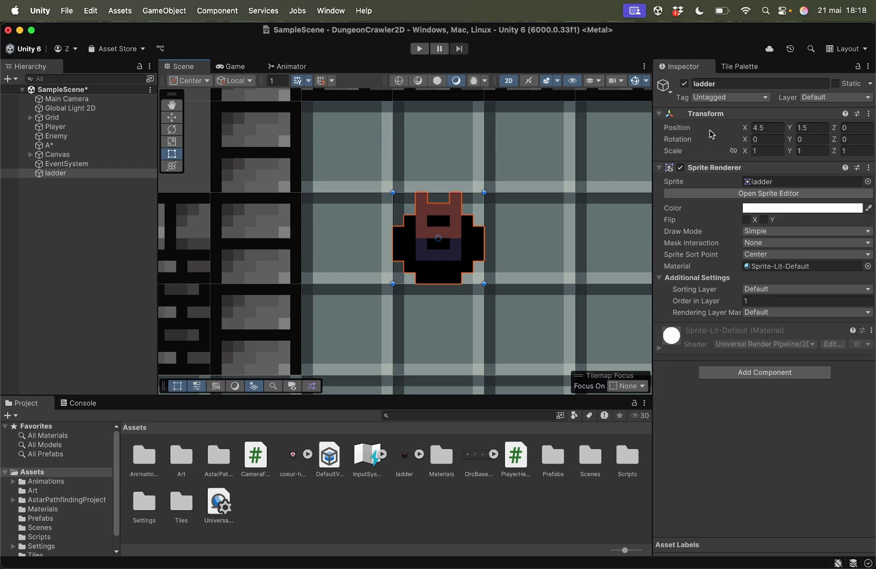
Step: Change the ladder's X position to 5, centring it on a floor tile
left_click(755, 127)
type("5")
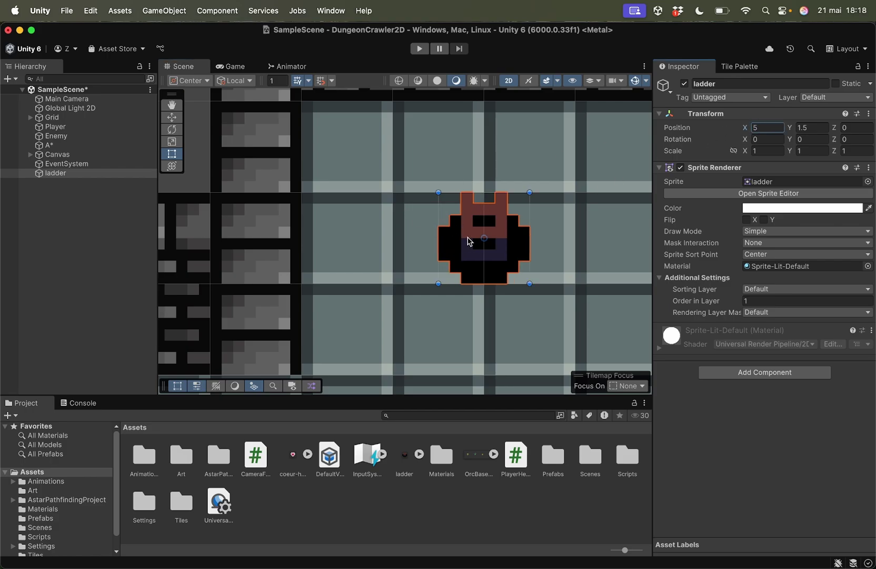
scroll(468, 242, "down", 1)
scroll(466, 244, "down", 2)
scroll(460, 235, "down", 2)
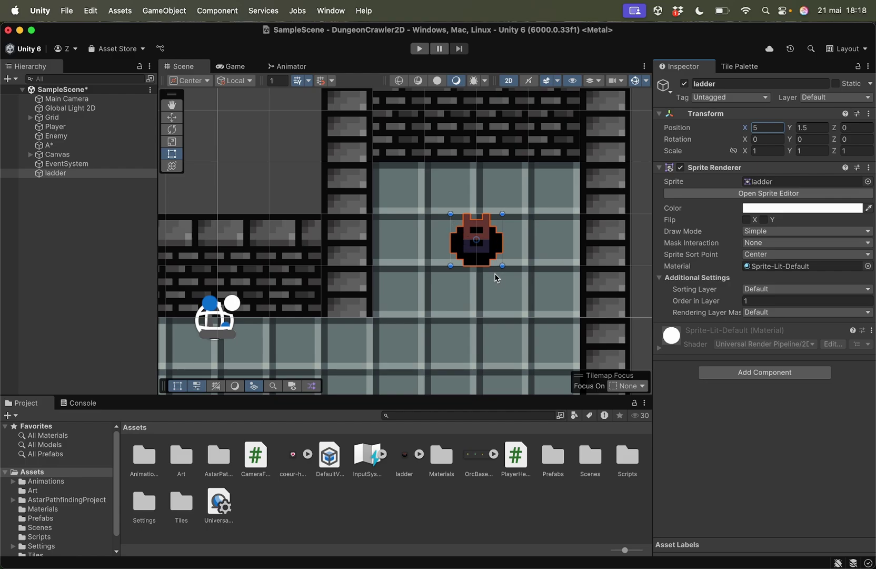
scroll(443, 299, "down", 2)
scroll(465, 300, "down", 1)
middle_click_drag(465, 300, 547, 227)
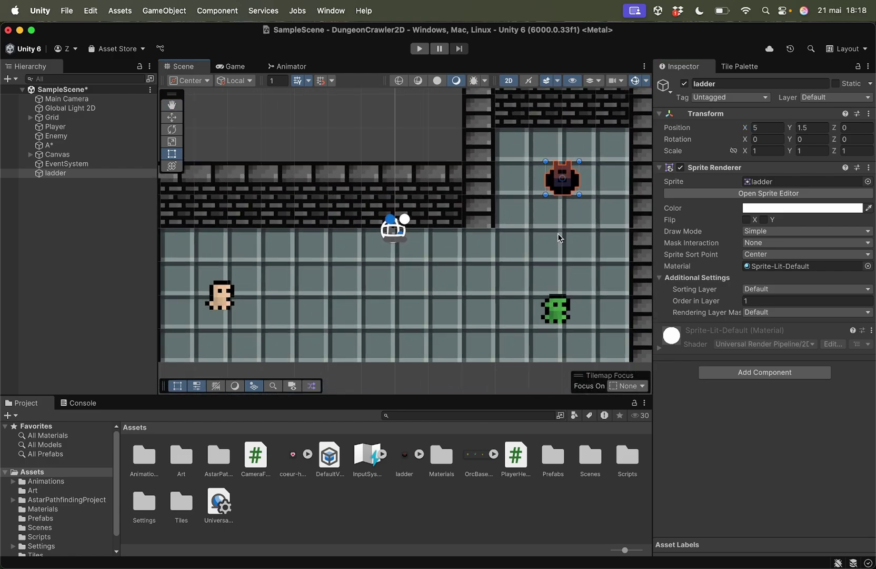
scroll(560, 238, "up", 2)
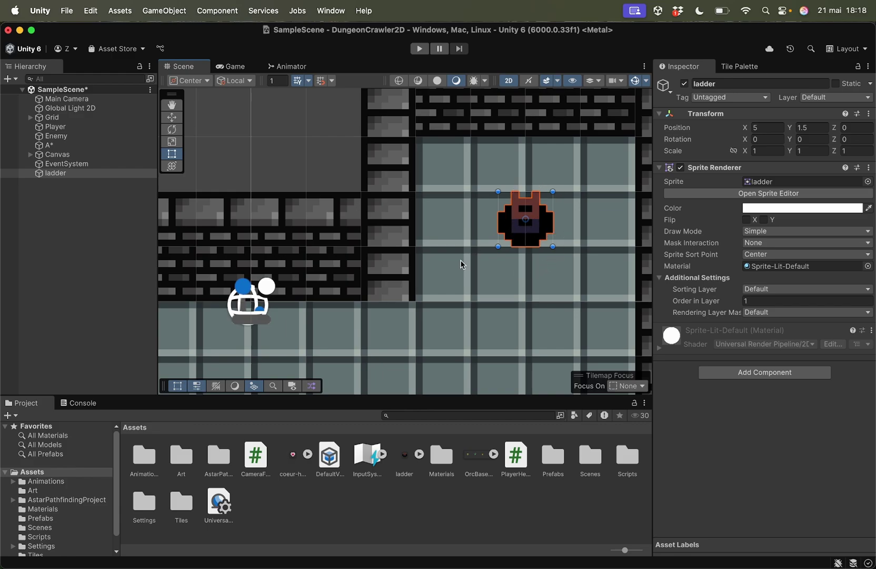
scroll(457, 262, "down", 2)
scroll(457, 262, "down", 2)
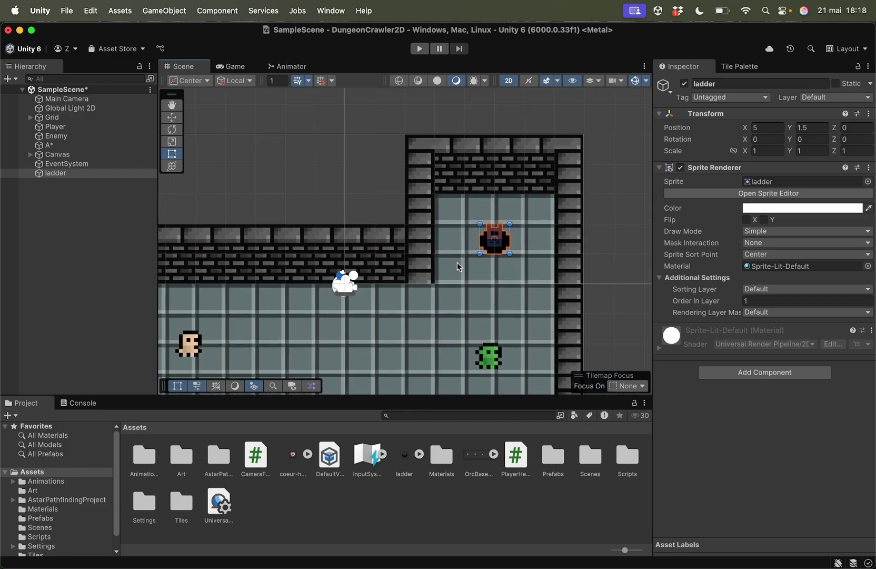
Step: Rename the ladder object to LoadLevel
left_click(738, 87)
type("LoadLevel")
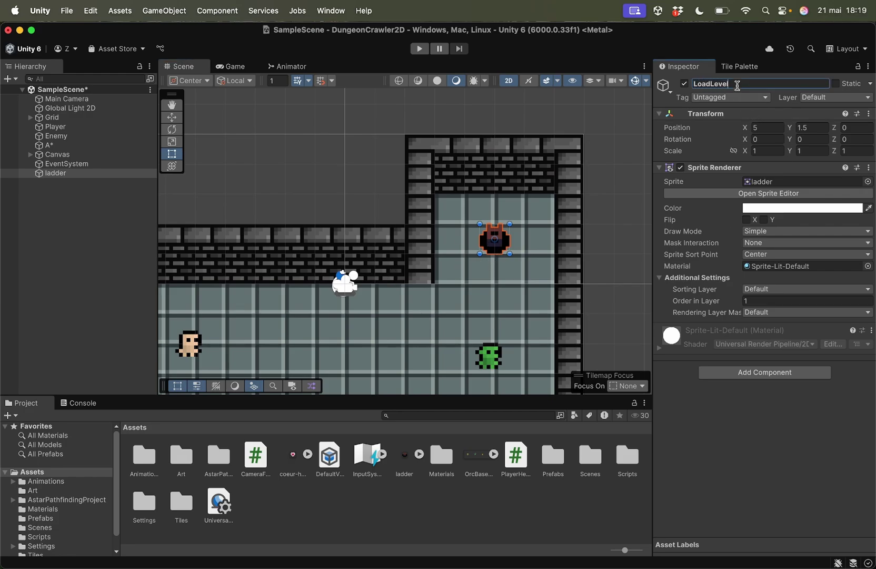
key("Return")
Step: Add a Circle Collider 2D to LoadLevel with Is Trigger enabled
left_click(766, 373)
type("circle")
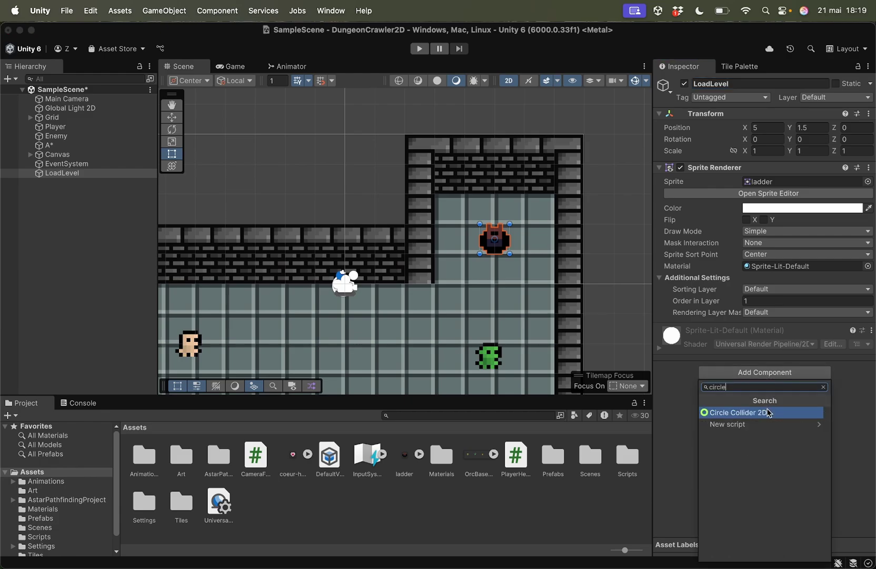
left_click(769, 413)
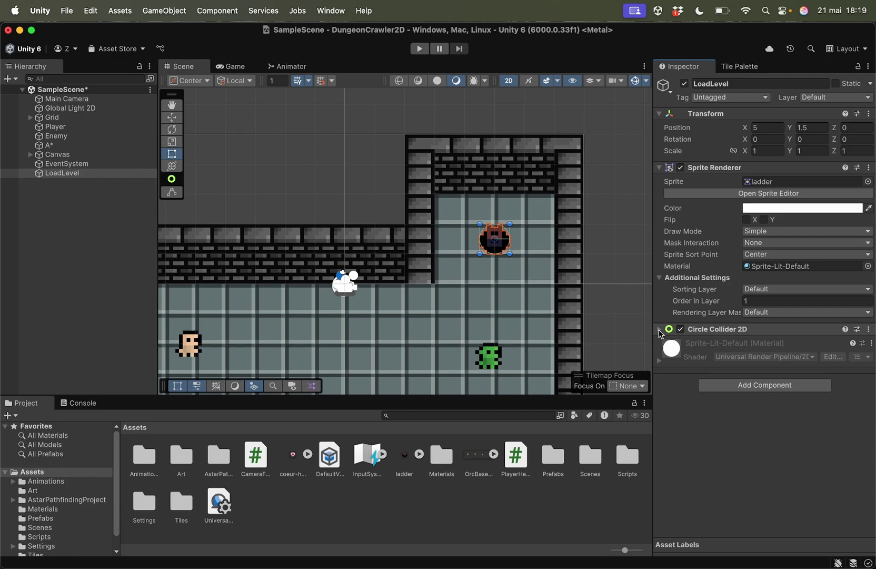
left_click(660, 331)
left_click(746, 370)
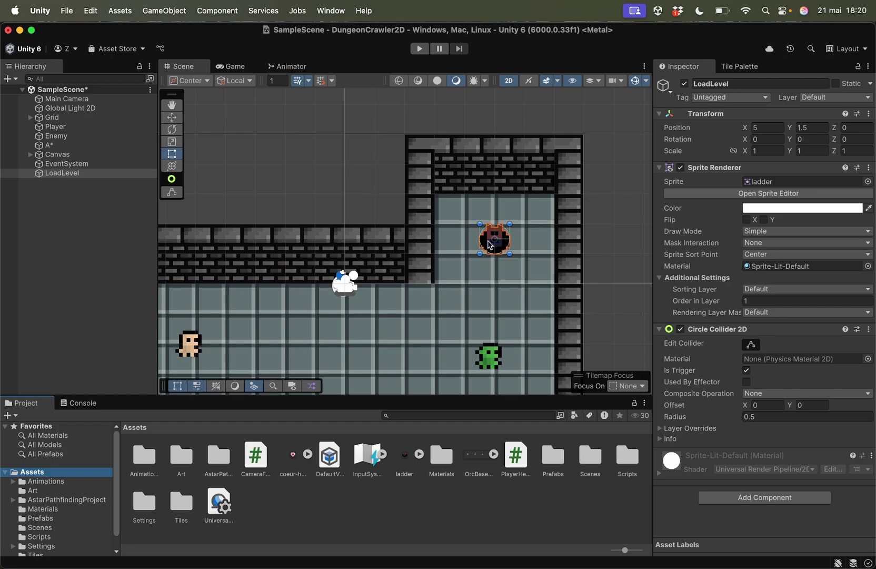
left_click(47, 519)
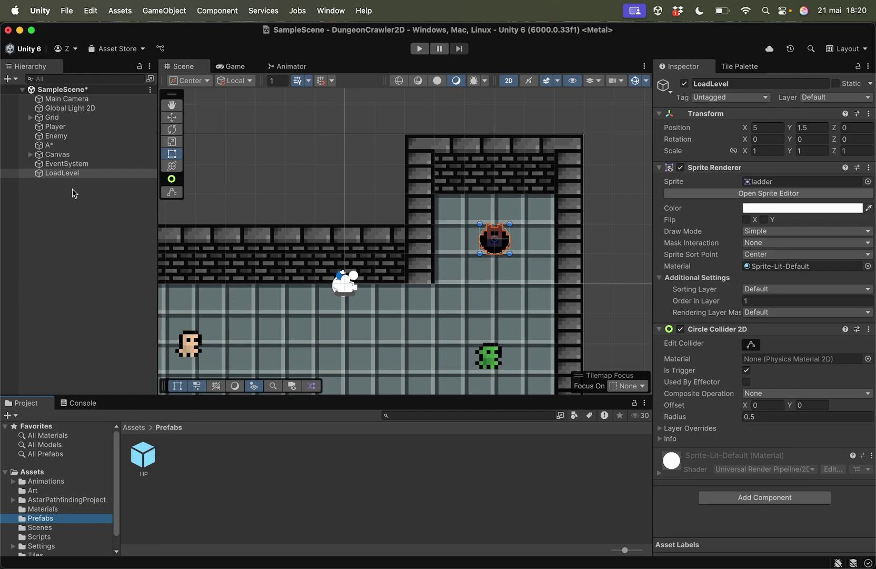
Step: Drag LoadLevel from the Hierarchy into Assets/Prefabs to create LoadLevel.prefab
mouse_move(66, 174)
left_mouse_down()
mouse_move(69, 222)
mouse_move(209, 481)
left_mouse_up()
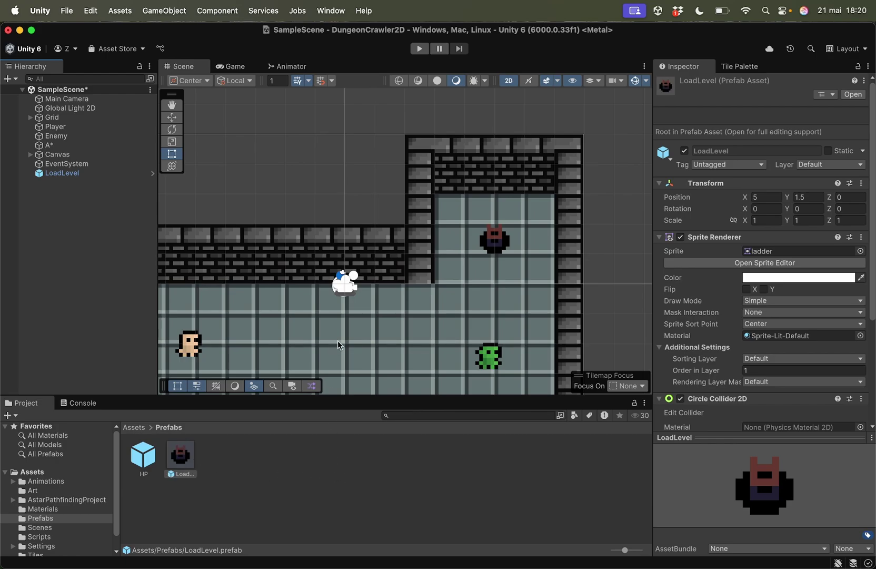
scroll(338, 340, "down", 2)
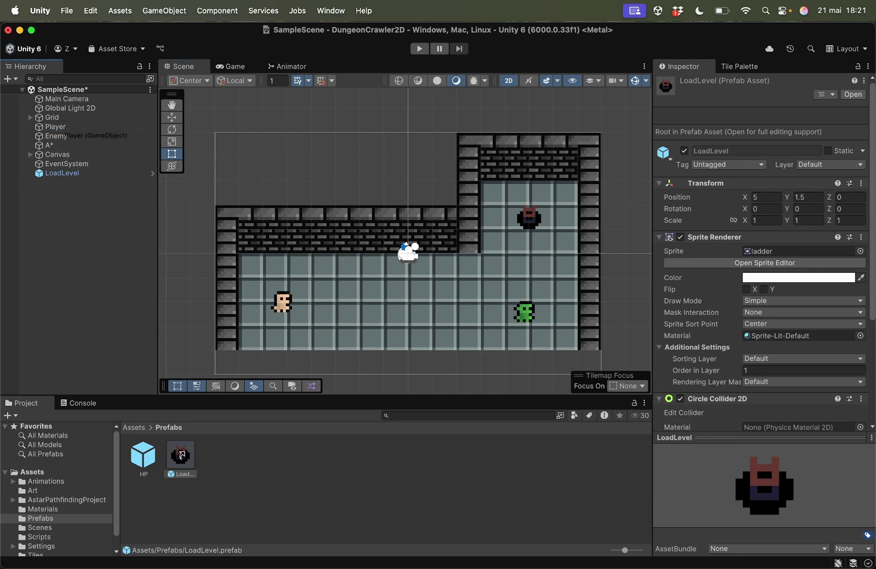
Step: Make prefabs of Player, Enemy, Canvas, A* and Main Camera in the Prefabs folder
left_click_drag(227, 466, 229, 462)
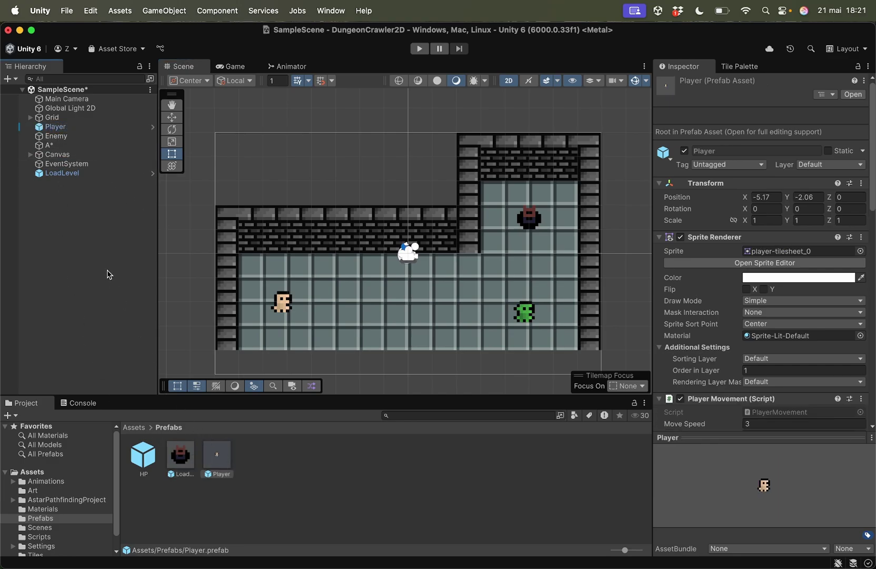
left_click_drag(55, 136, 274, 506)
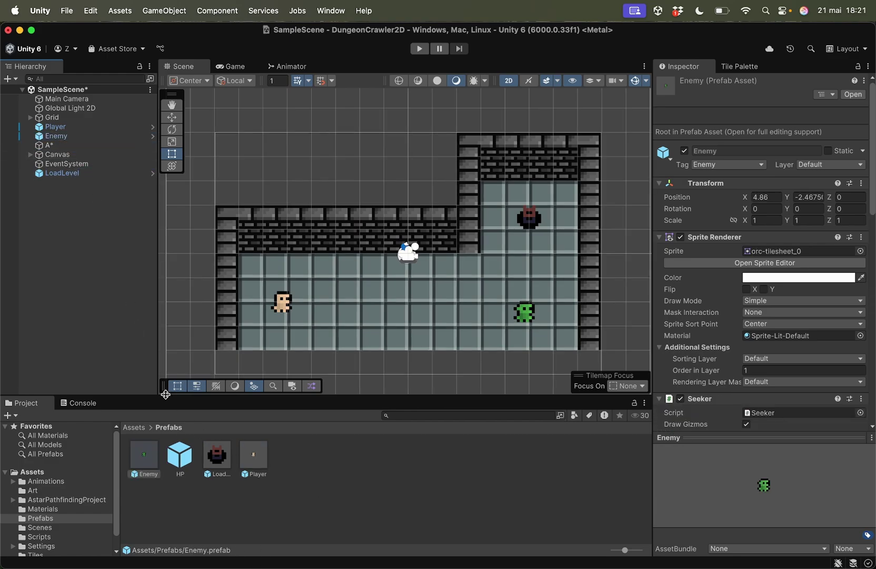
left_click_drag(63, 155, 300, 476)
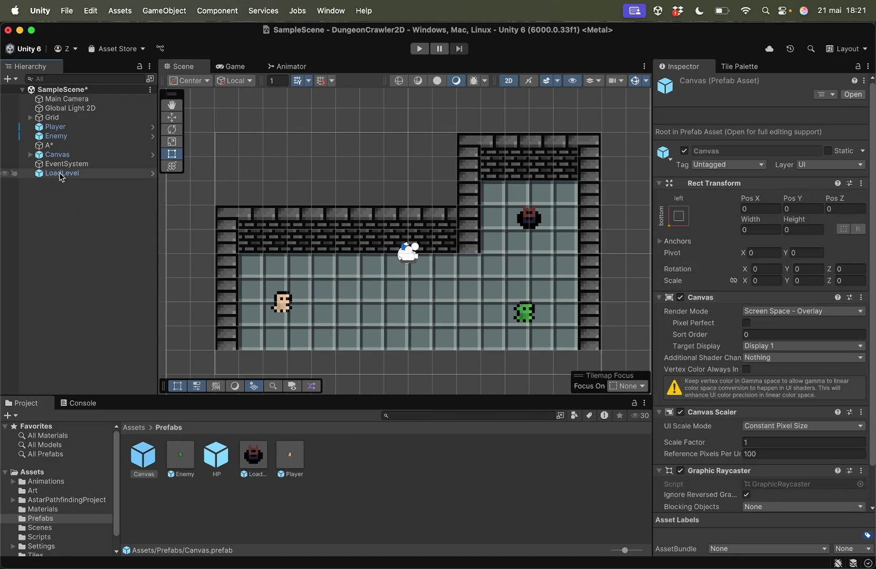
mouse_move(53, 145)
left_mouse_down()
mouse_move(211, 424)
mouse_move(343, 466)
left_mouse_up()
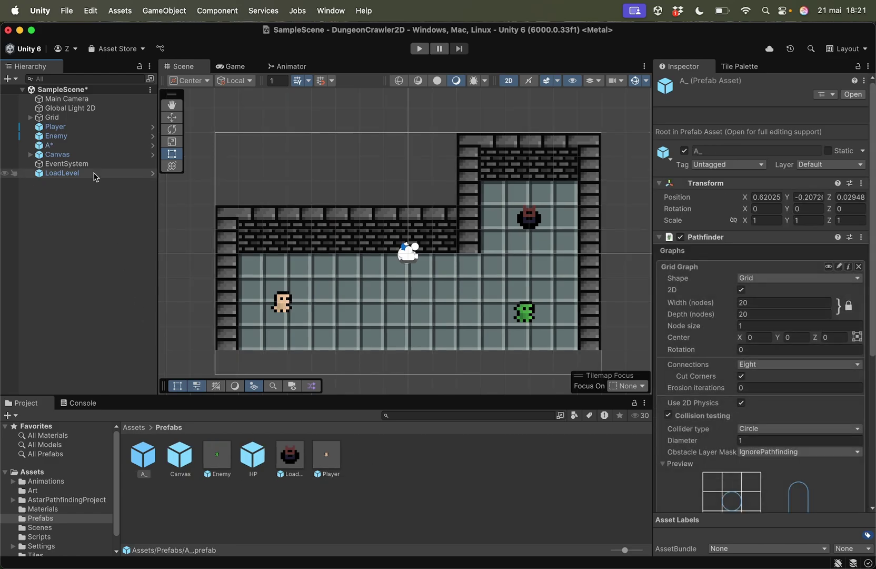
left_click_drag(55, 103, 384, 479)
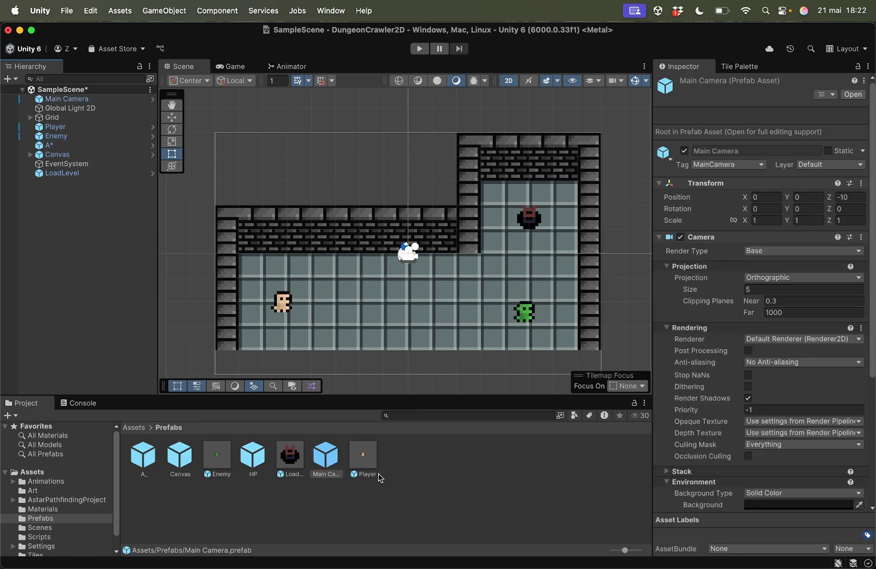
left_click(383, 474)
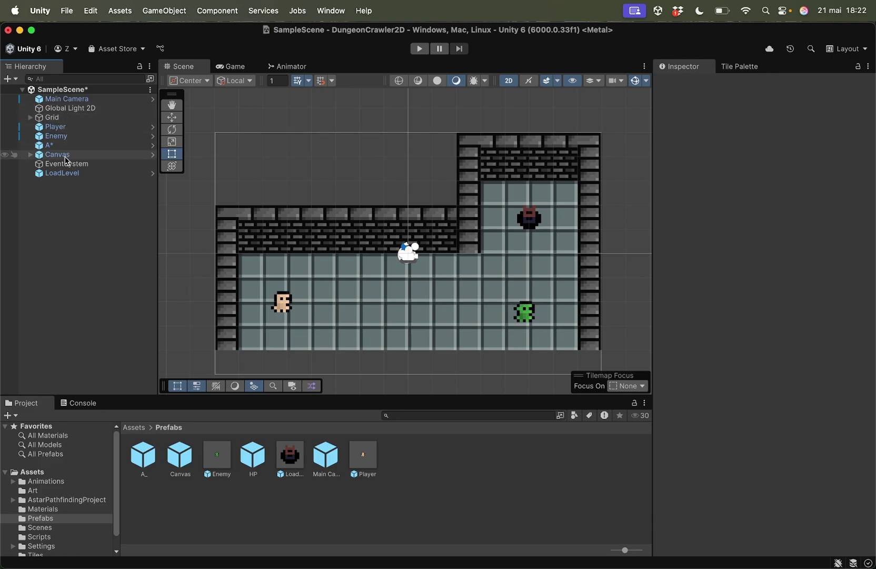
Step: Check Global Light 2D and Grid, then make an EventSystem prefab in Prefabs
left_click(76, 110)
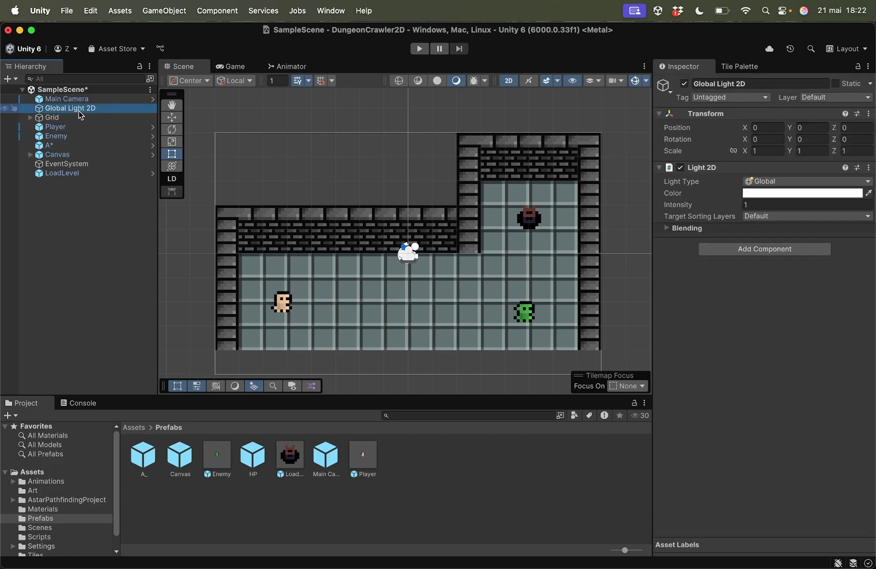
left_click(72, 118)
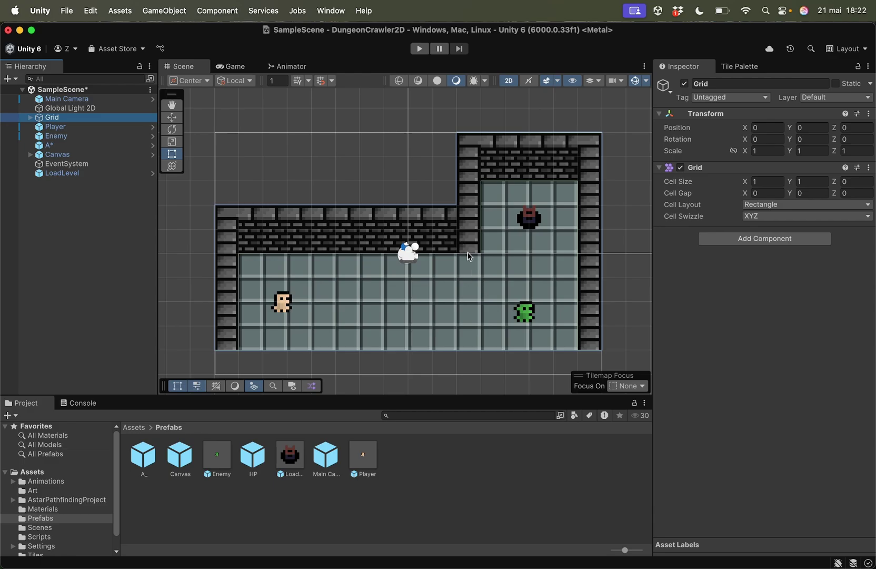
left_click(79, 164)
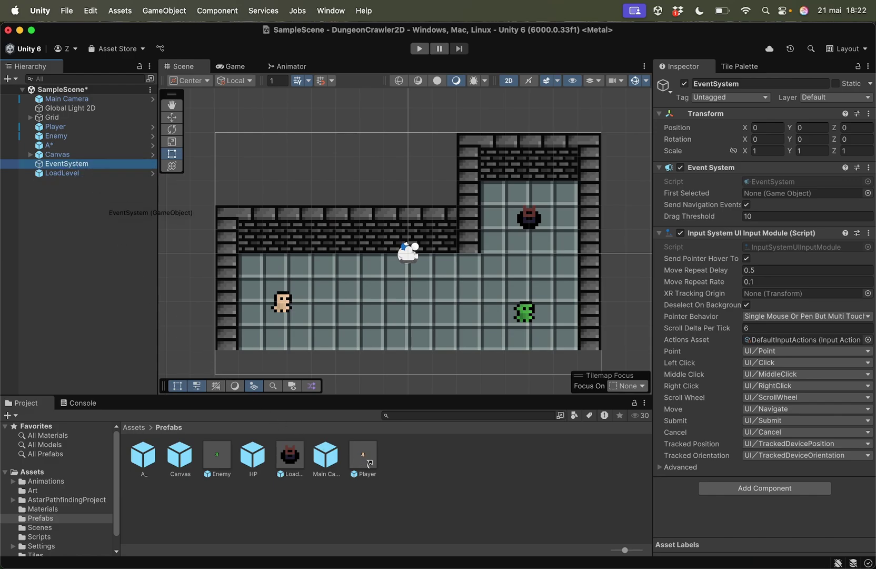
left_click_drag(66, 168, 414, 466)
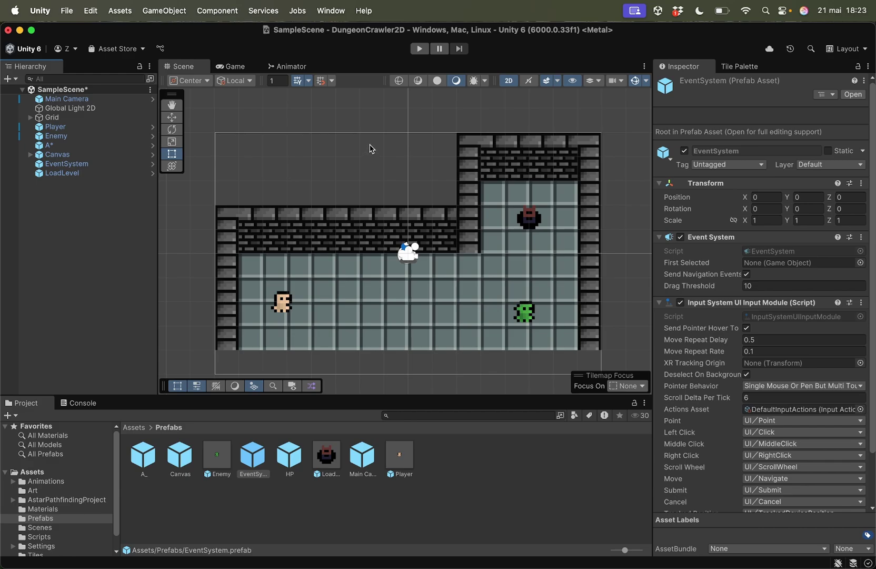
Step: Find SampleScene in the Project search, rename it to Level01, and clear the search
left_click(412, 414)
type("ampleSce")
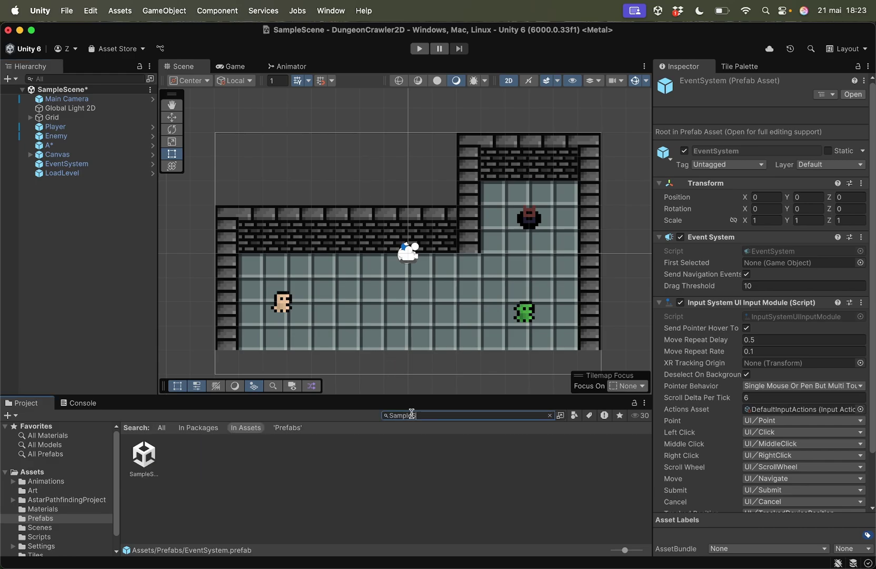
type("ne")
left_click(157, 455)
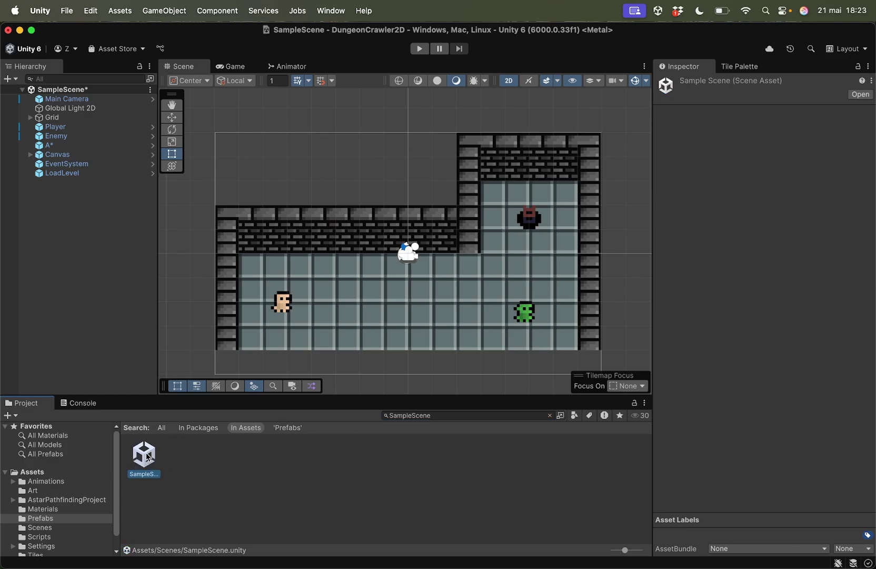
right_click(147, 457)
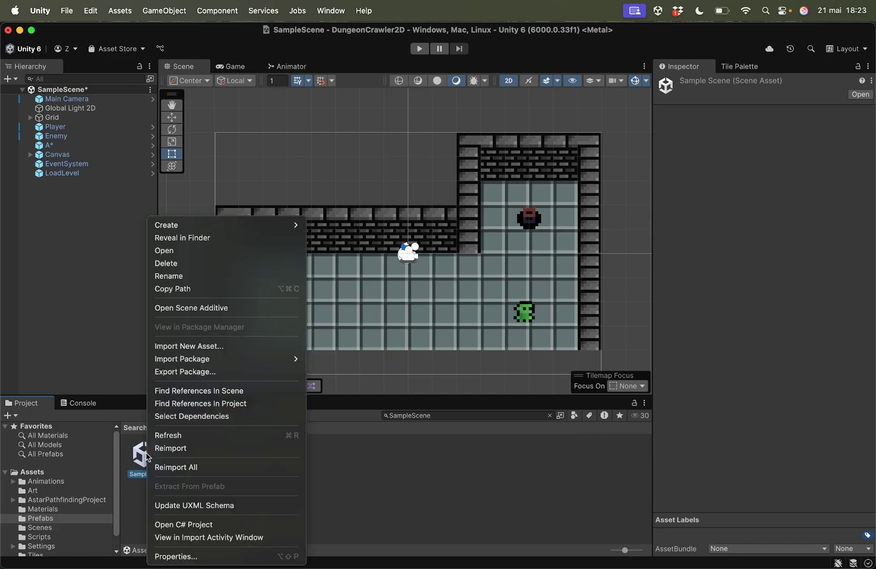
left_click(196, 276)
type("Le")
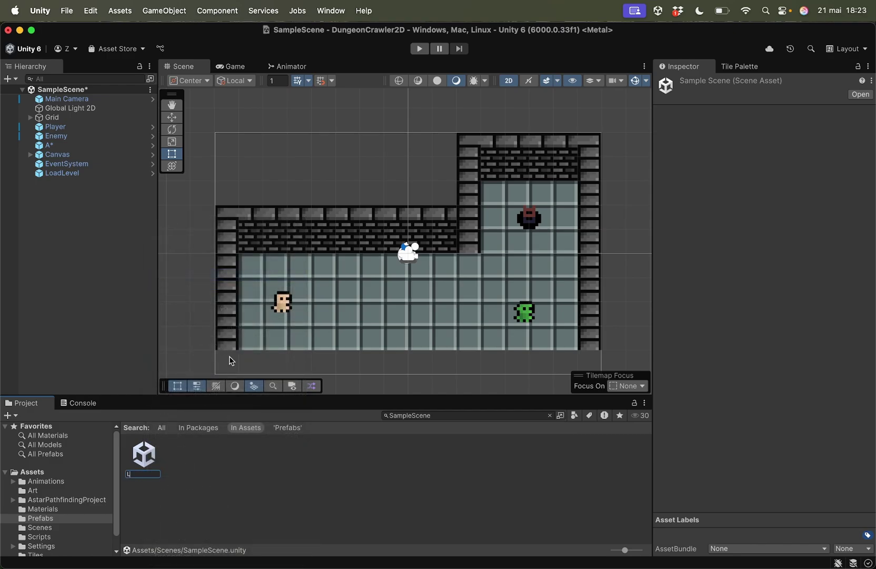
type("vel01")
key("Return")
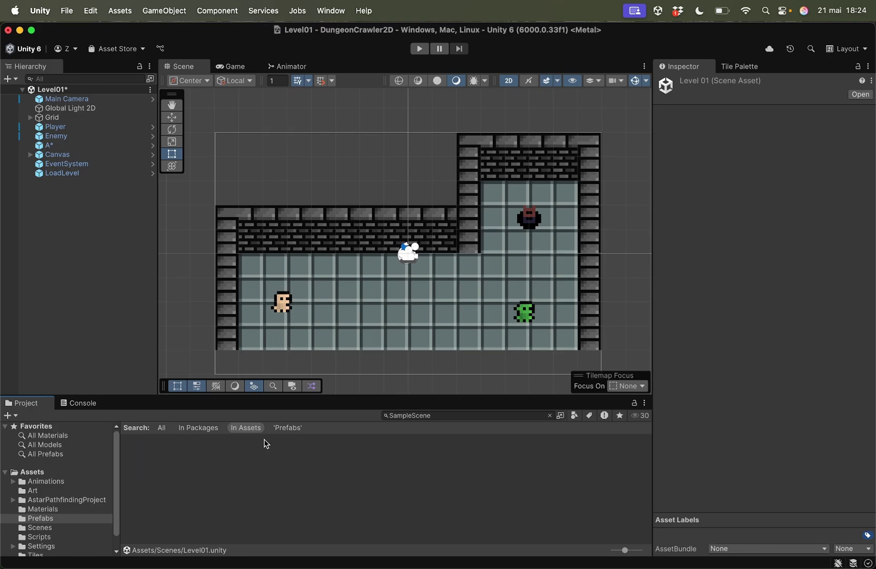
left_click(550, 415)
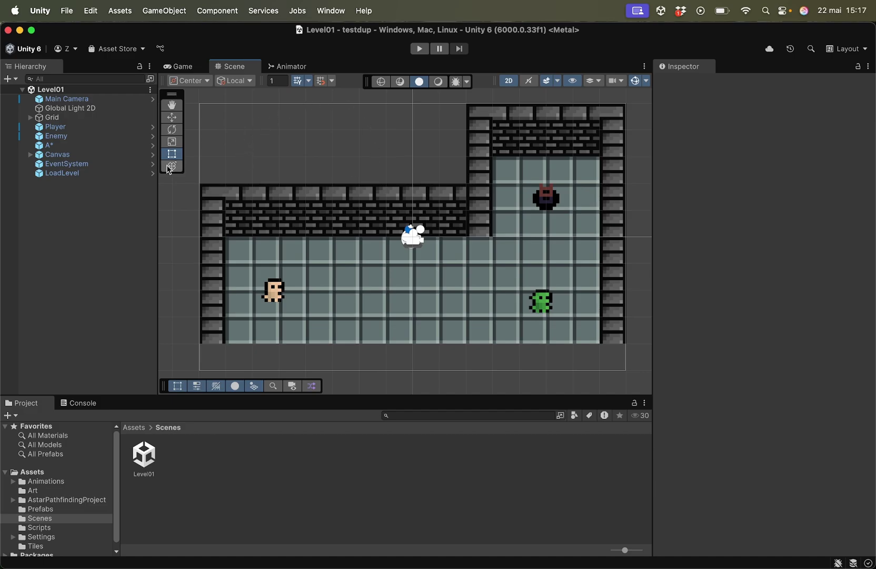
Step: Save the current scene under the new name Level02 with File > Save As
left_click(67, 12)
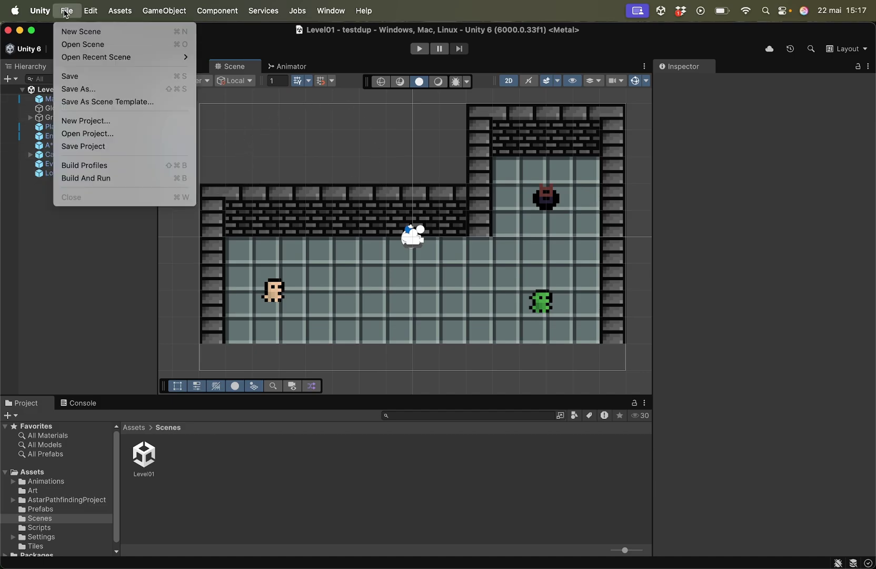
left_click(87, 92)
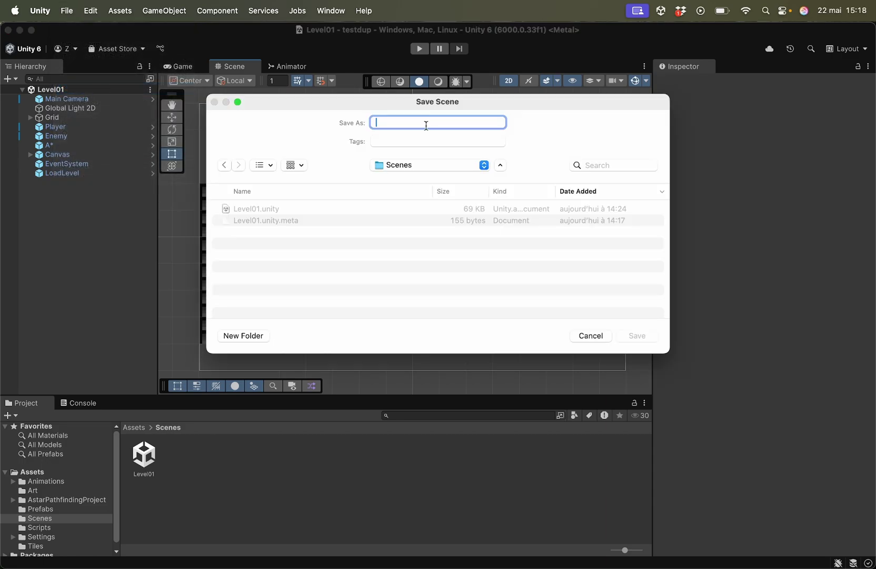
type("Level")
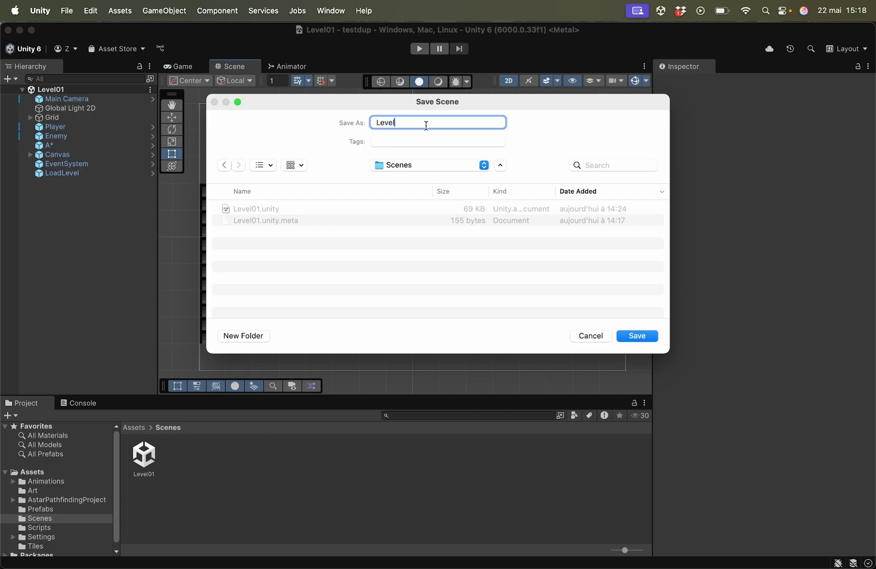
type("02")
left_click(638, 335)
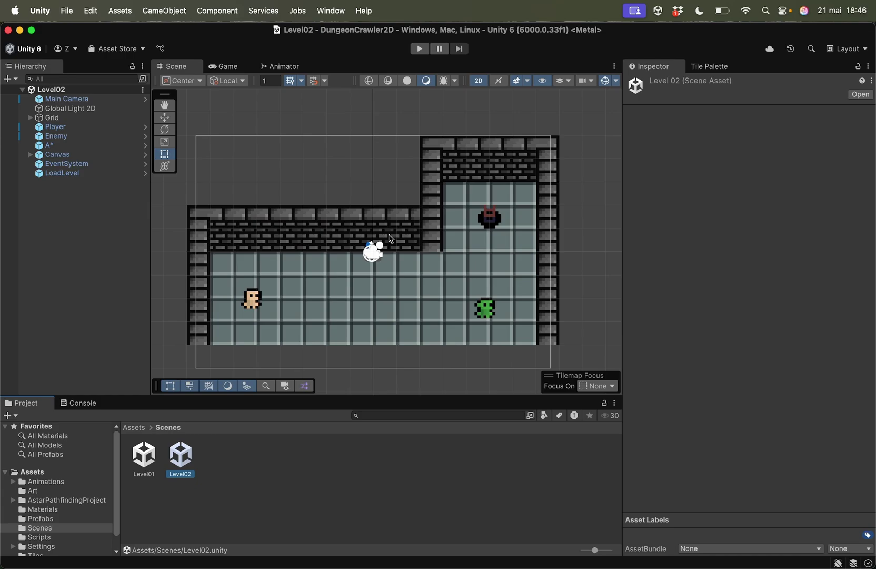
Step: Open Level01, then Level02 from Assets/Scenes, and show the Window > 2D menu
double_click(147, 458)
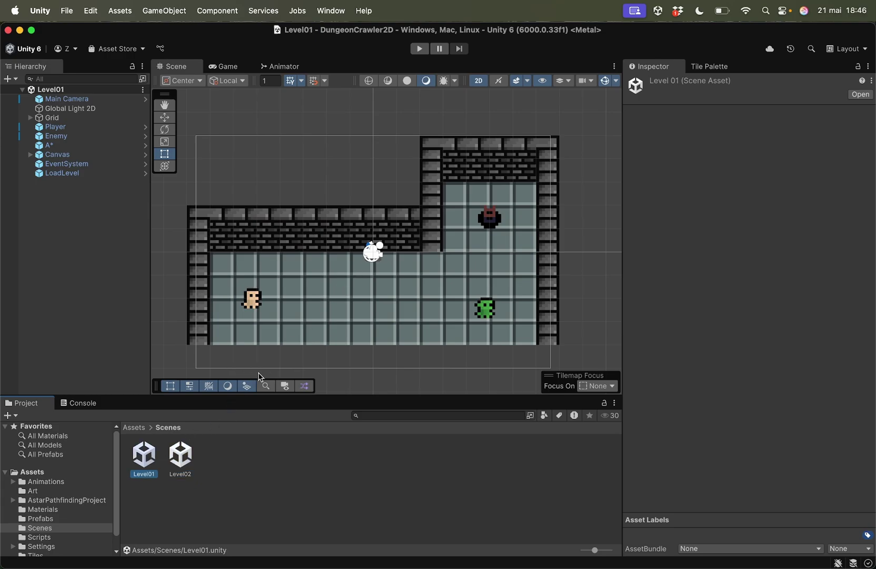
double_click(188, 456)
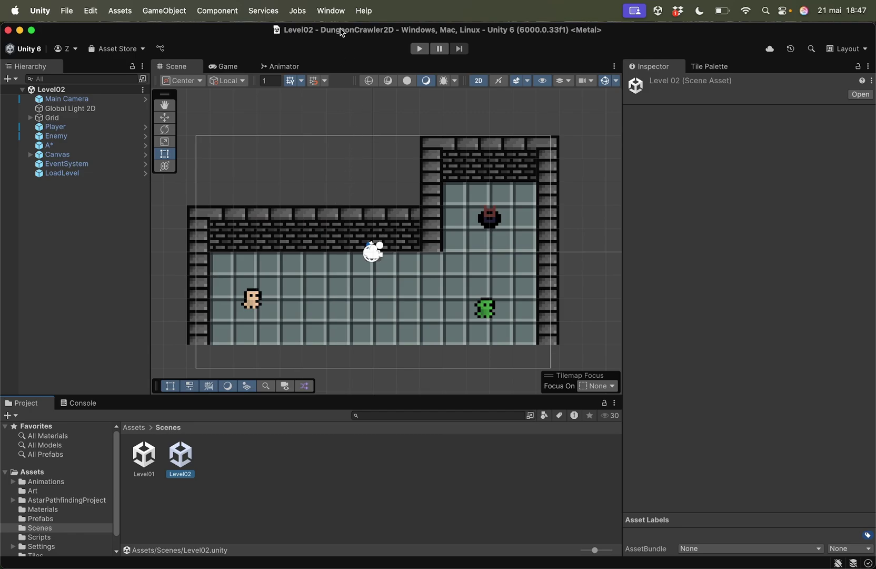
left_click(337, 12)
Step: Open the Tile Palette and set TilemapWalls as the tilemap being edited
mouse_move(345, 345)
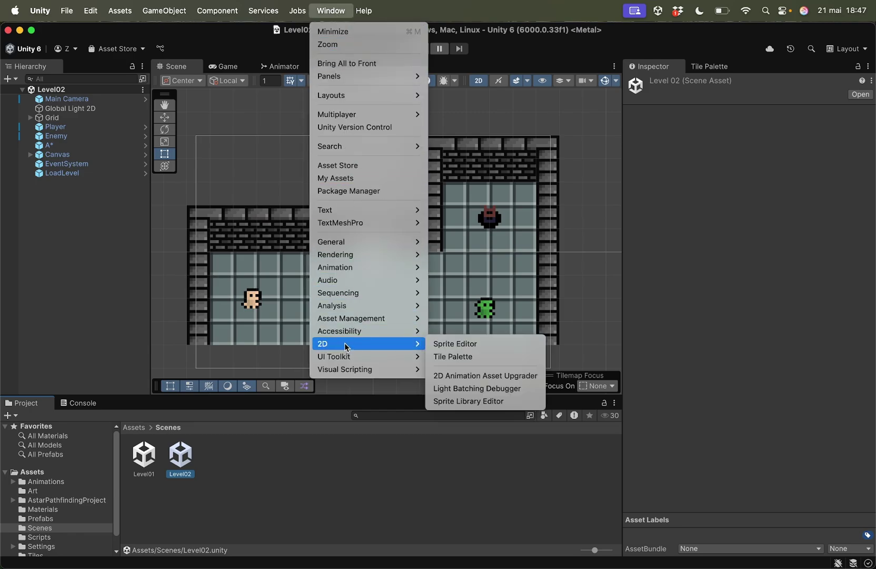
left_click(454, 358)
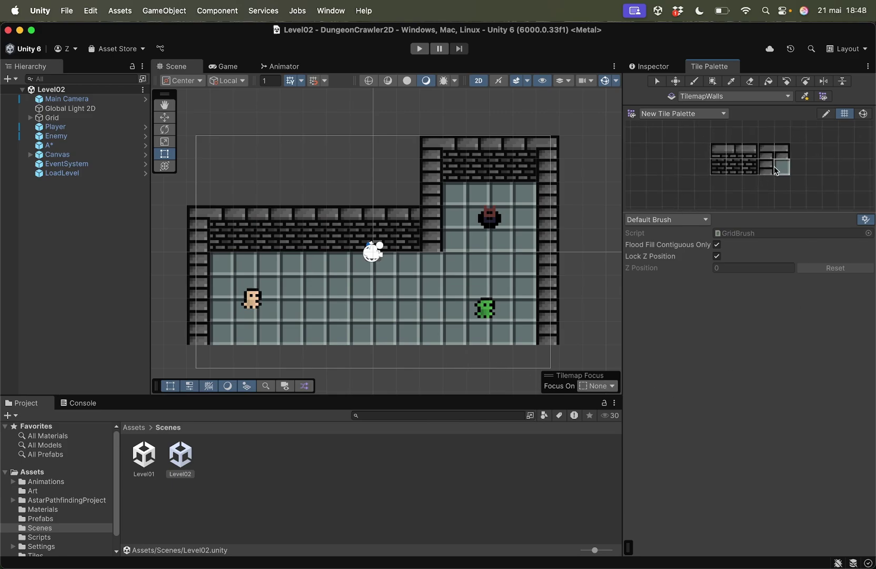
scroll(773, 133, "up", 2)
scroll(739, 190, "up", 3)
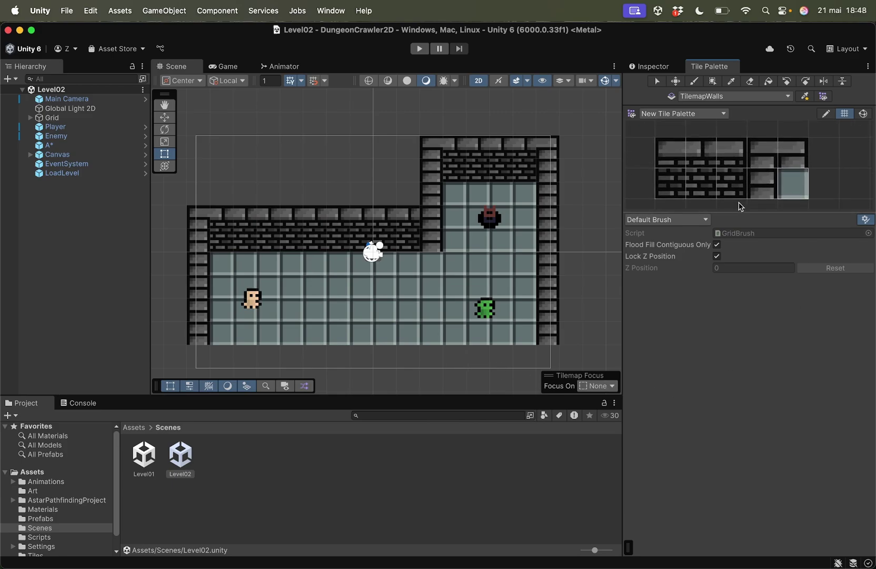
middle_click_drag(741, 206, 743, 198)
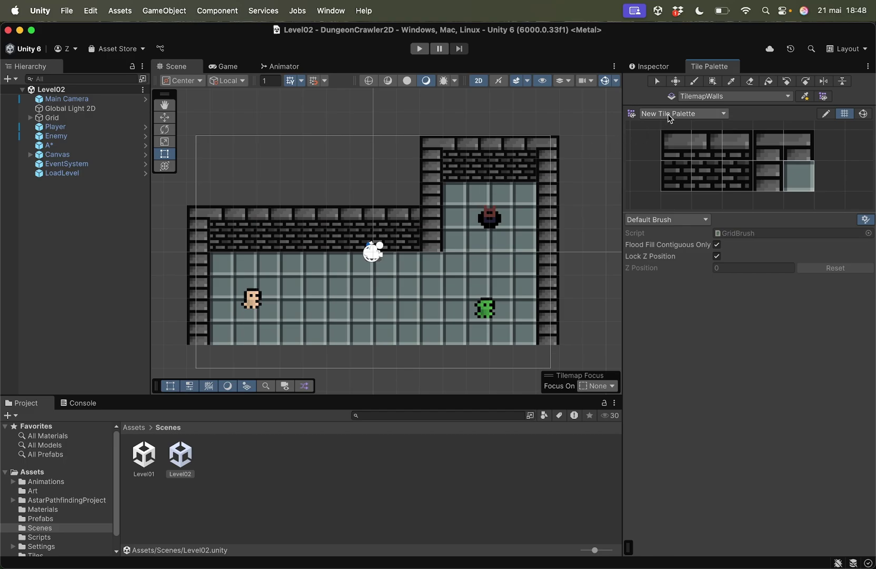
left_click(694, 98)
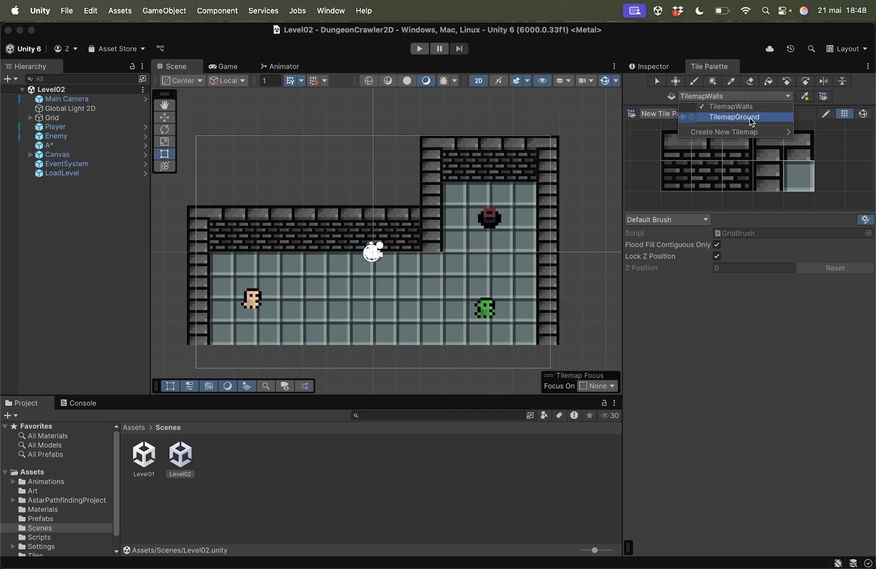
left_click(728, 107)
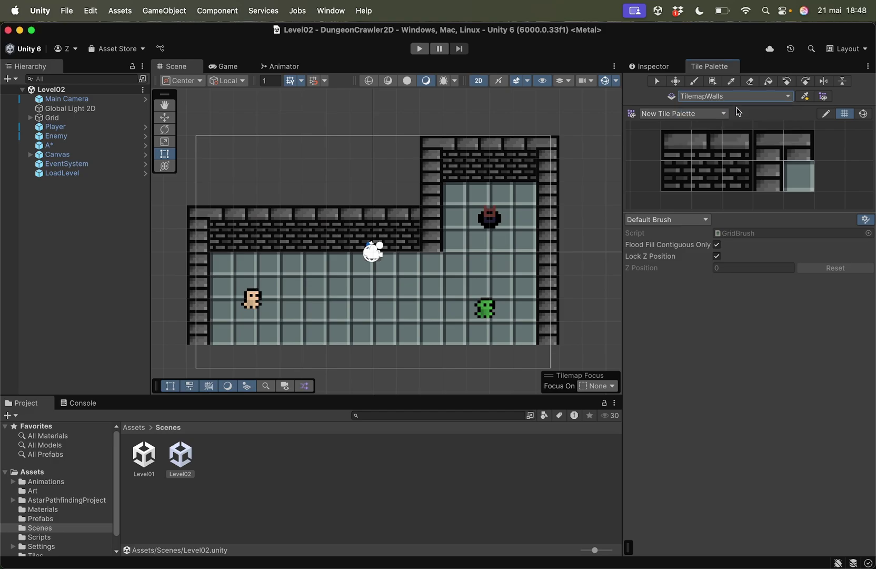
Step: Erase the raised wall column and stray wall tiles from the upper section
left_click(750, 81)
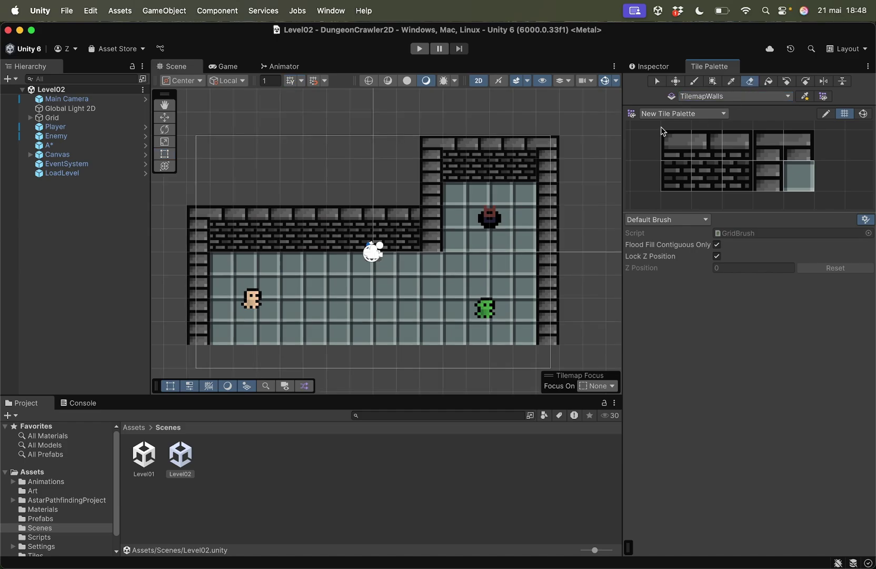
left_click(429, 239)
left_click_drag(431, 237, 368, 216)
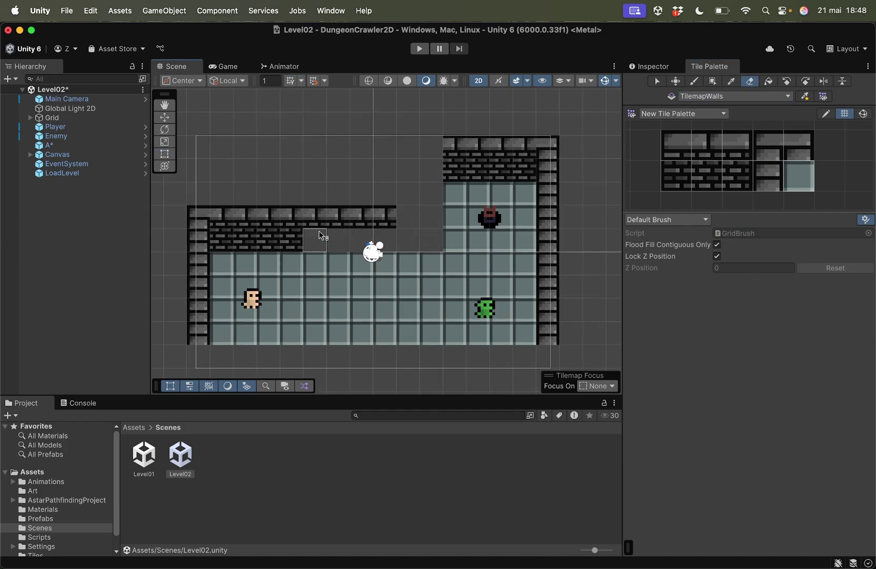
left_click(388, 219)
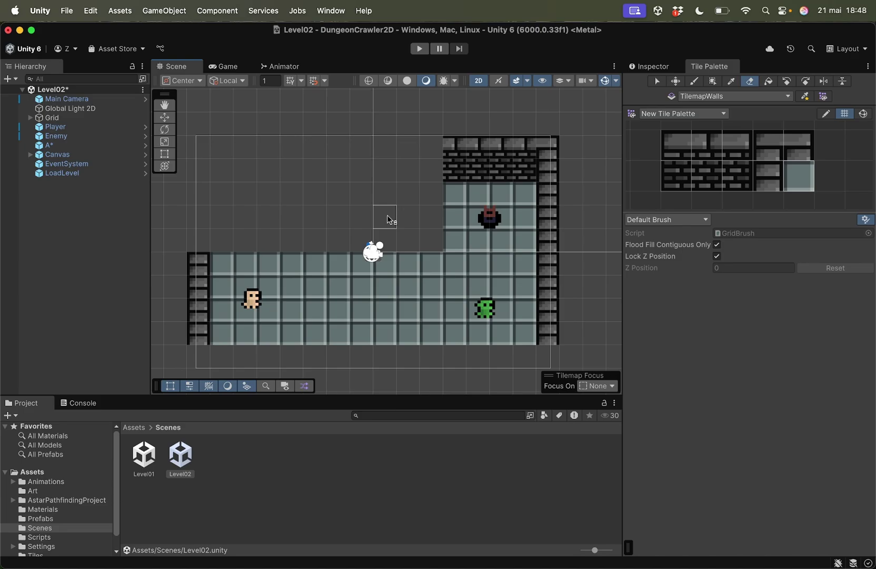
Step: Repaint the missing top and left walls, then fill the floor on TilemapGround
key("u")
mouse_move(199, 248)
left_mouse_down()
mouse_move(199, 145)
mouse_move(432, 171)
mouse_move(221, 243)
left_mouse_up()
left_click(735, 96)
left_click(722, 114)
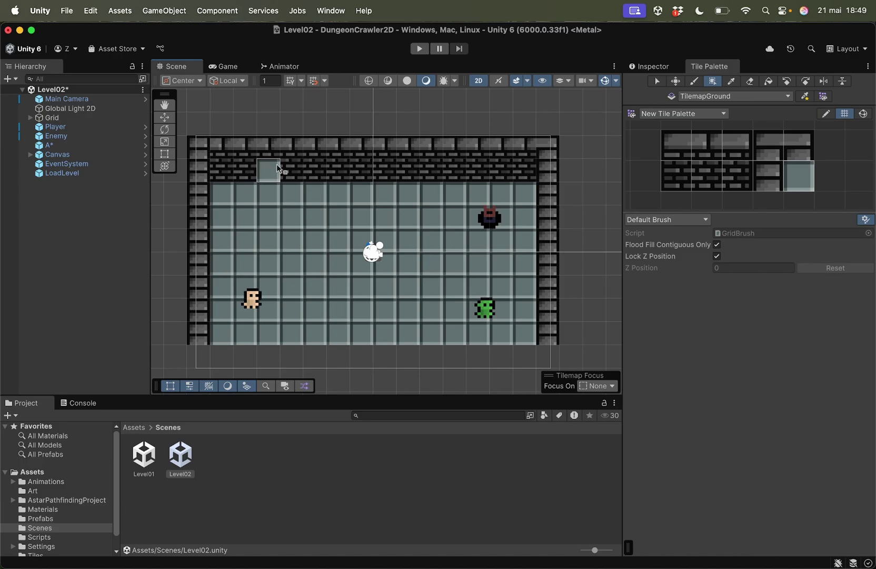
left_click(63, 11)
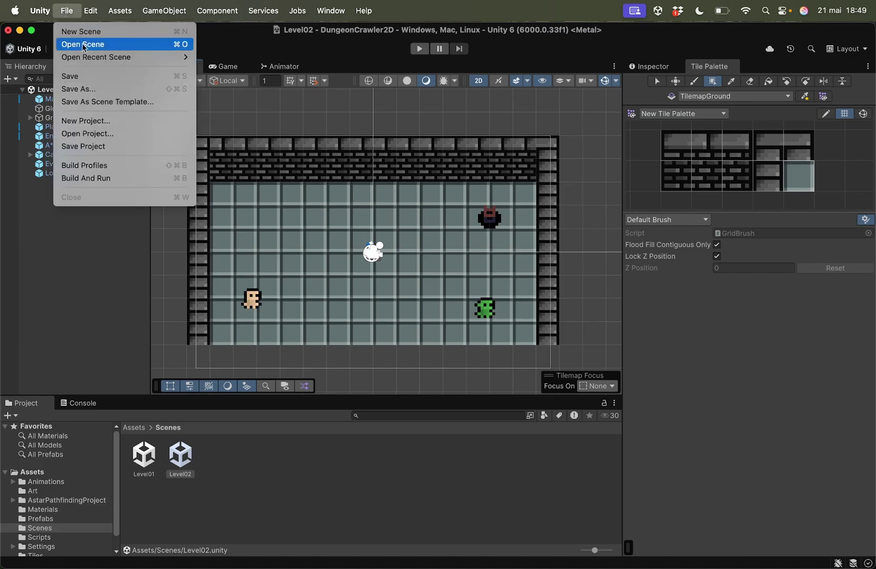
Step: Save Level02, then switch between Level01 and Level02 twice to compare their layouts
left_click(90, 76)
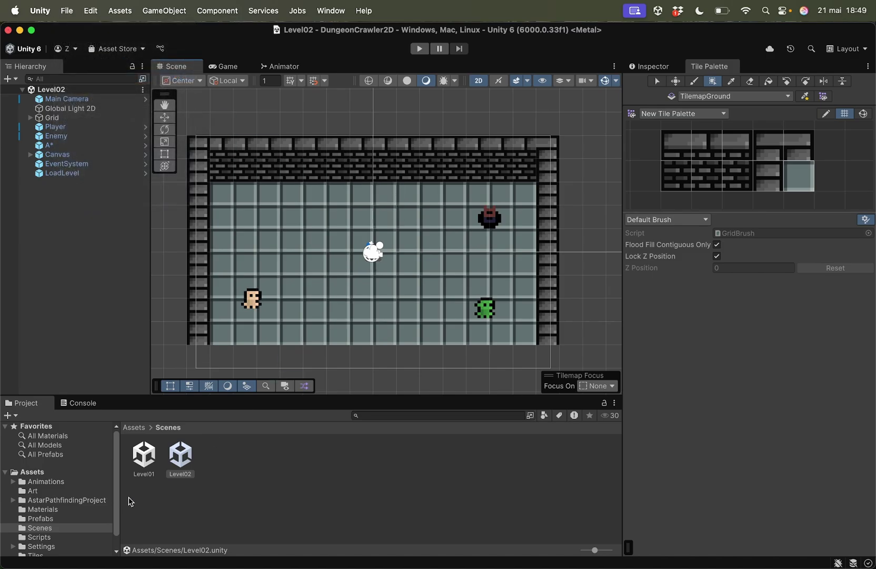
double_click(146, 469)
double_click(176, 467)
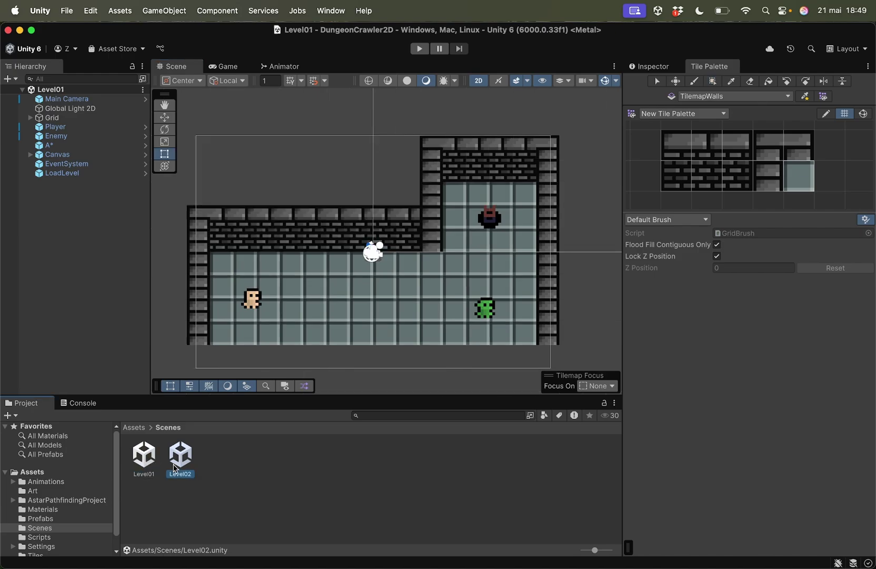
double_click(158, 466)
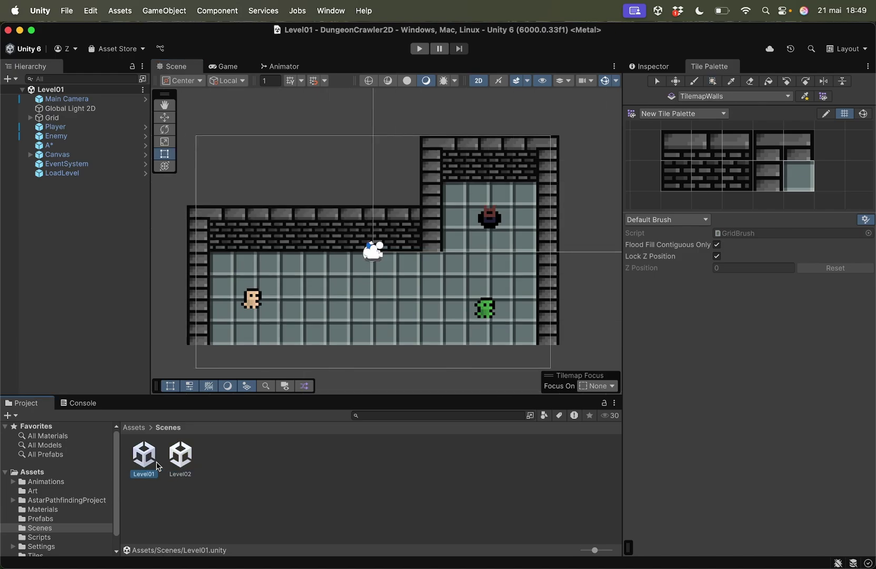
double_click(180, 455)
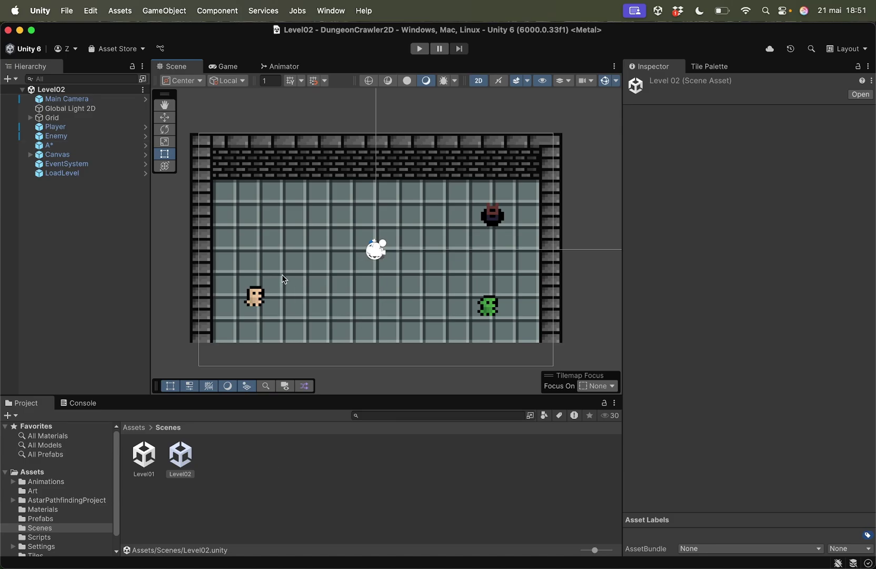
left_click(71, 12)
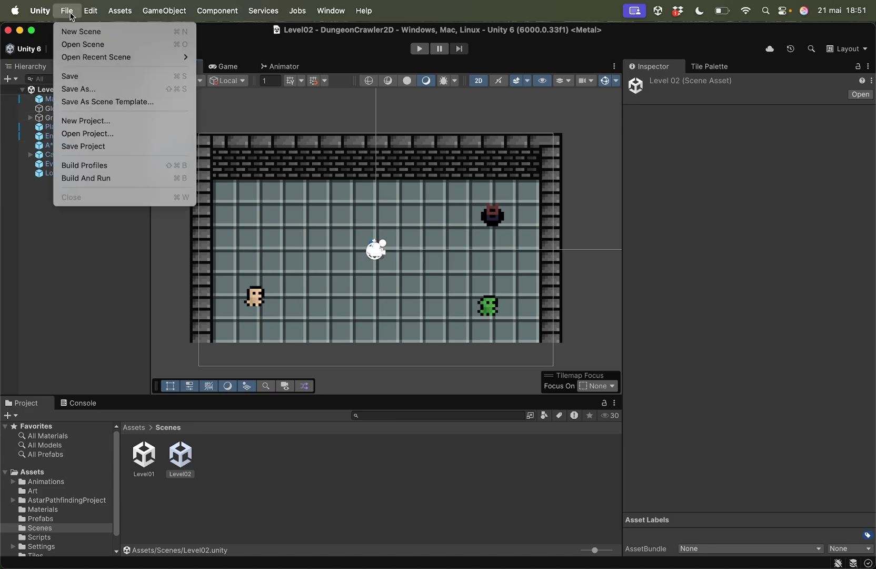
Step: Add the open Level02 scene to the Build Profiles scene list at index 1
left_click(96, 166)
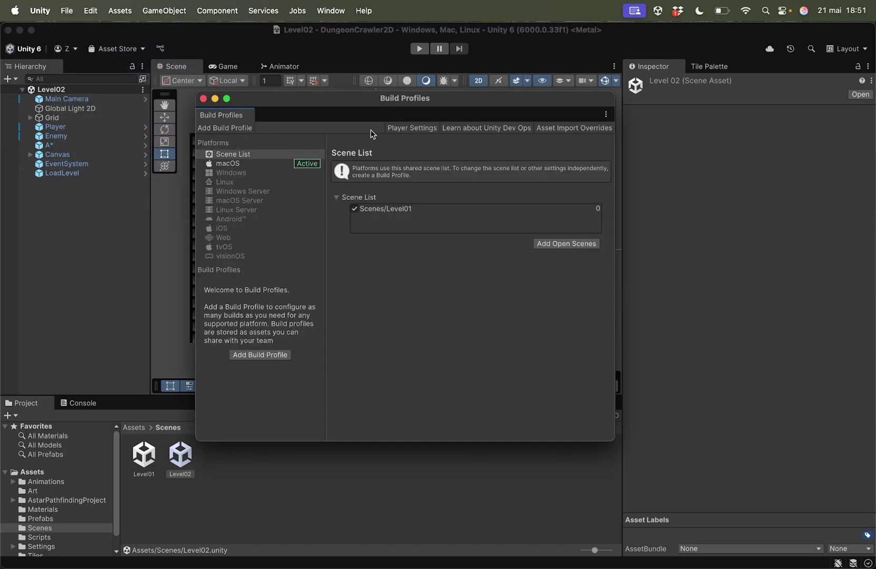
left_click_drag(366, 101, 376, 119)
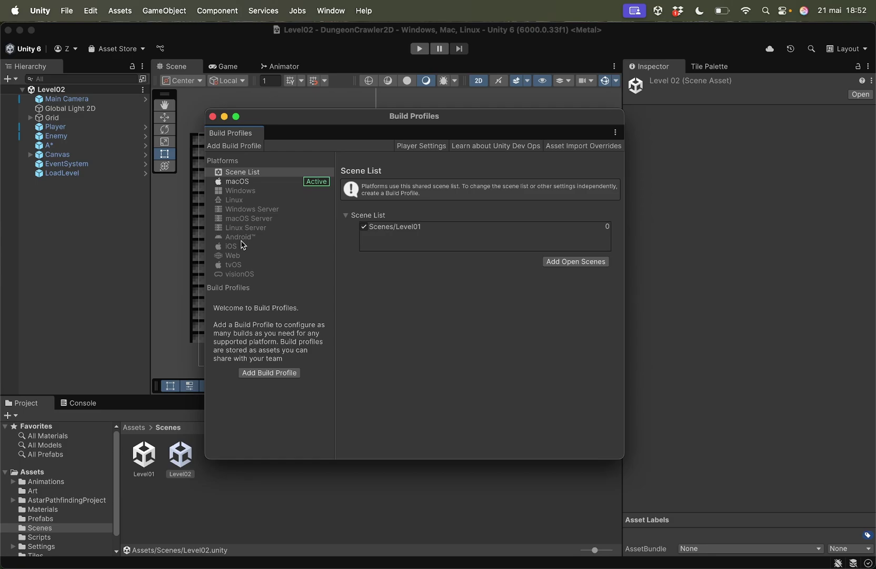
left_click(232, 172)
left_click(580, 266)
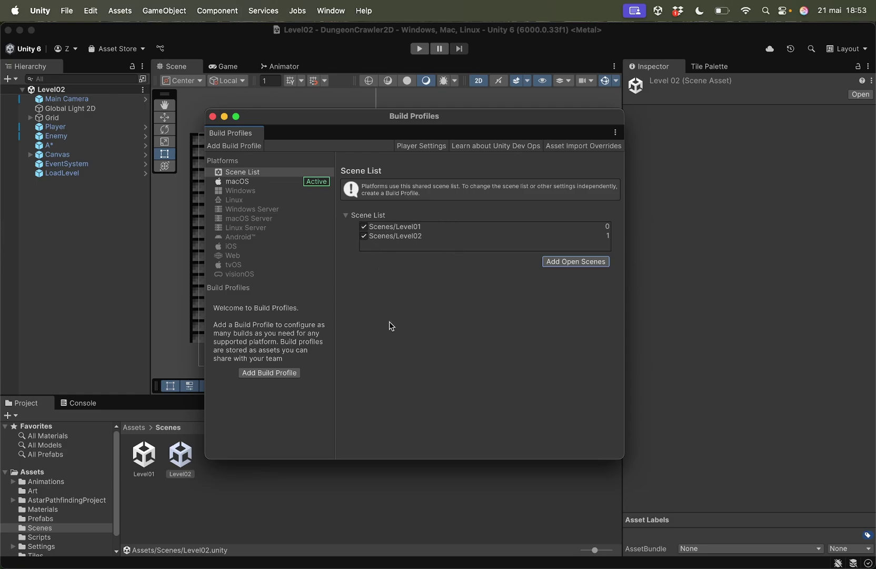
left_click(212, 116)
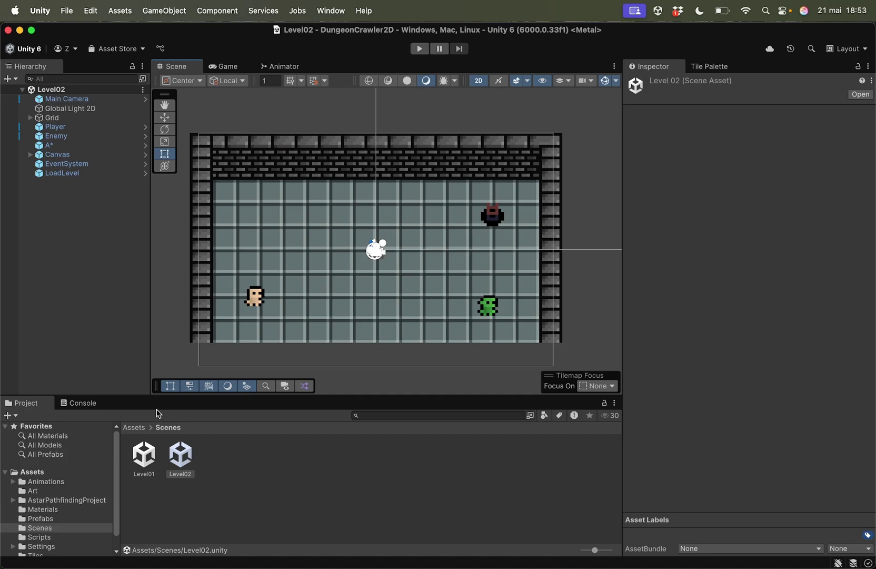
Step: Open Level01 and add a new LoadLevel script component to the LoadLevel ladder object
double_click(143, 457)
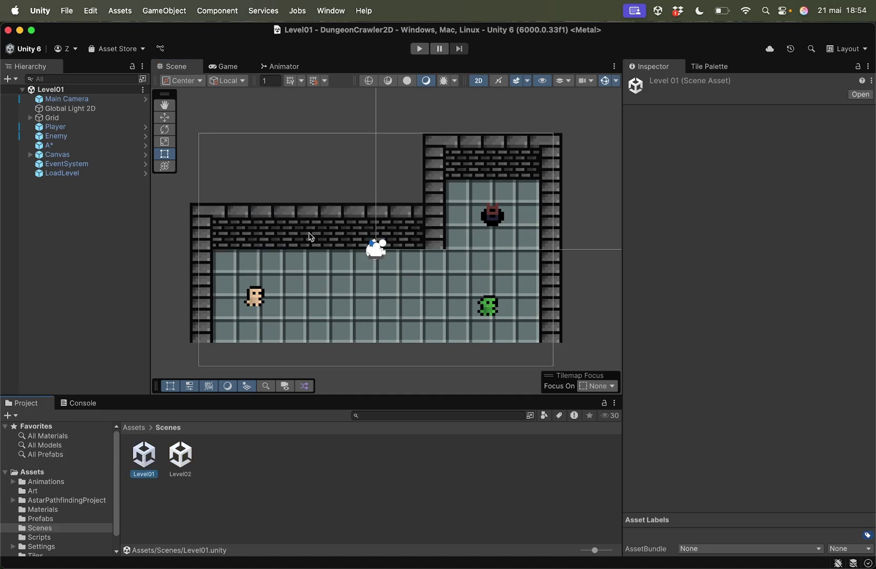
left_click(92, 174)
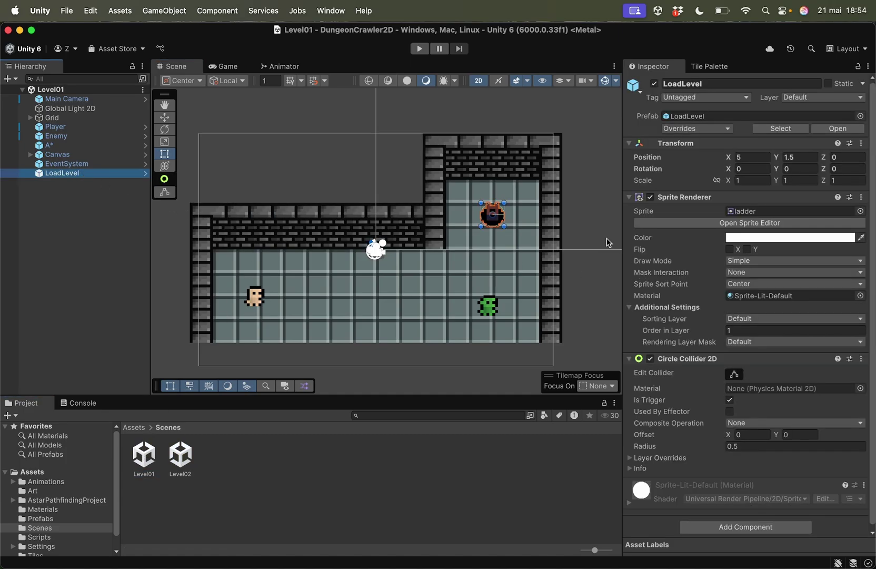
scroll(505, 213, "up", 2)
scroll(498, 216, "up", 2)
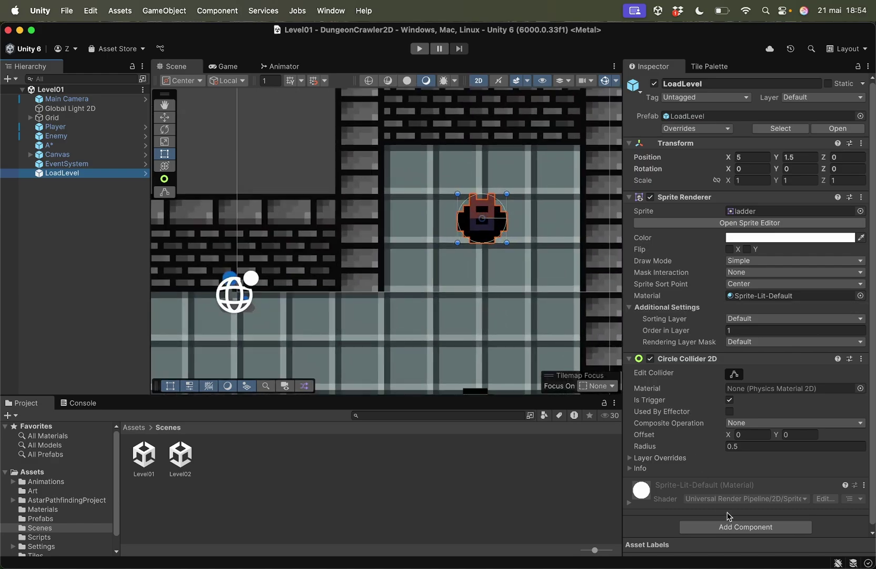
left_click(735, 527)
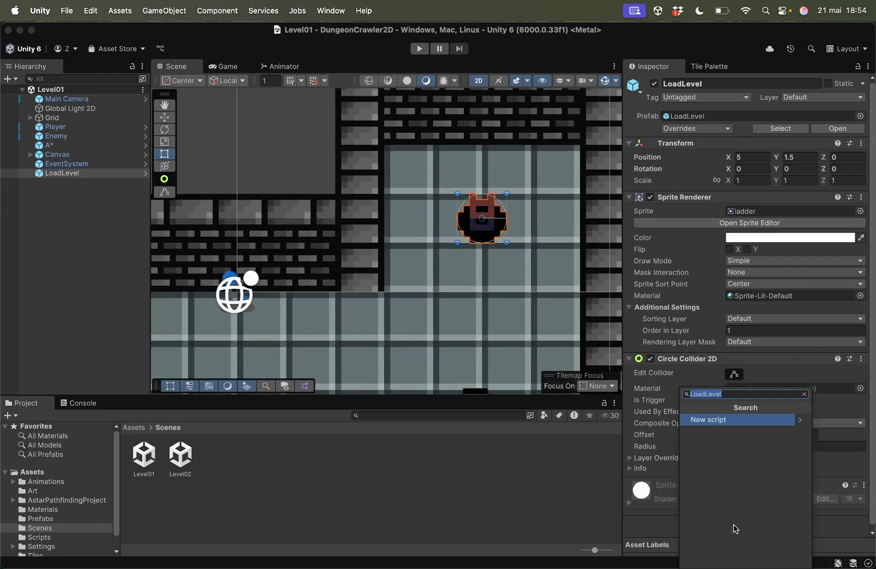
type("LoadLevel")
key("Return")
key("Return")
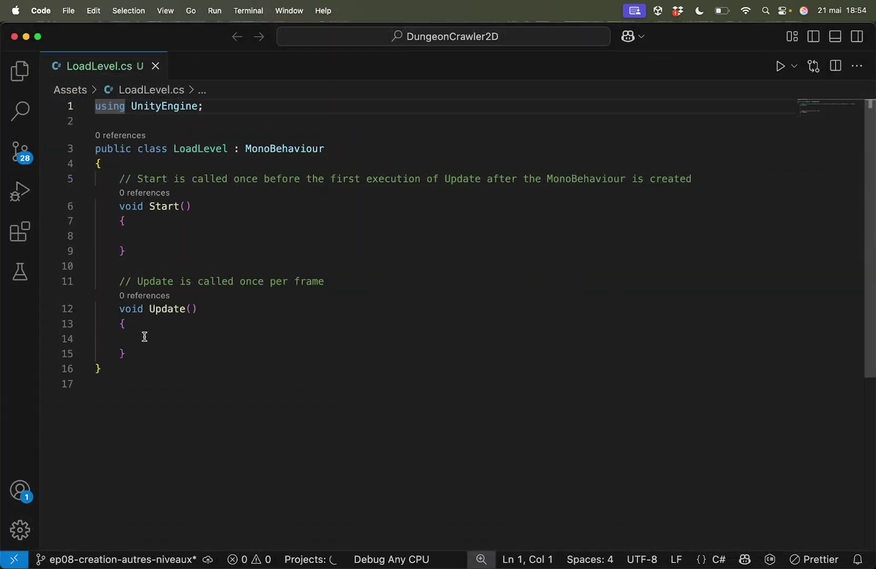
Step: Delete the Start and Update methods and add a UnityEngine.SceneManagement import
left_click_drag(140, 352, 93, 178)
key("BackSpace")
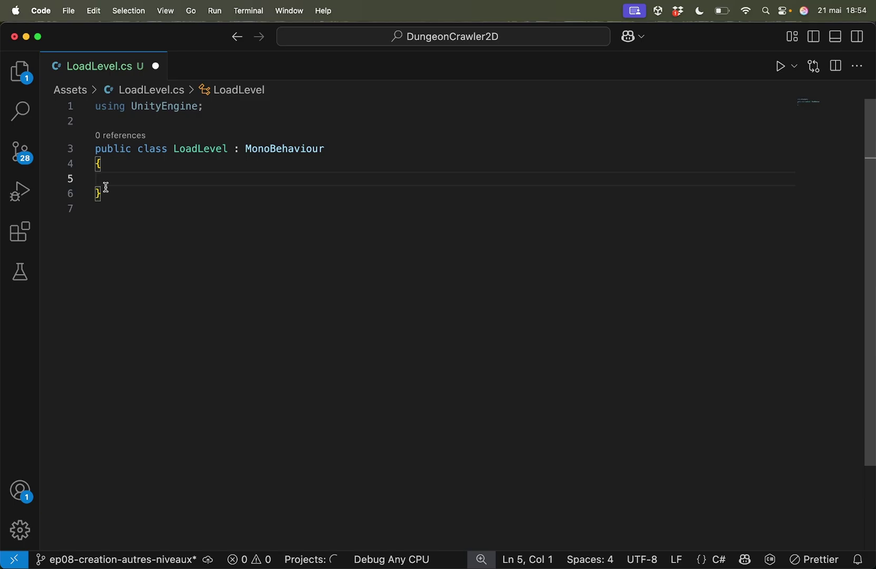
left_click(118, 121)
key("Return")
left_click(95, 121)
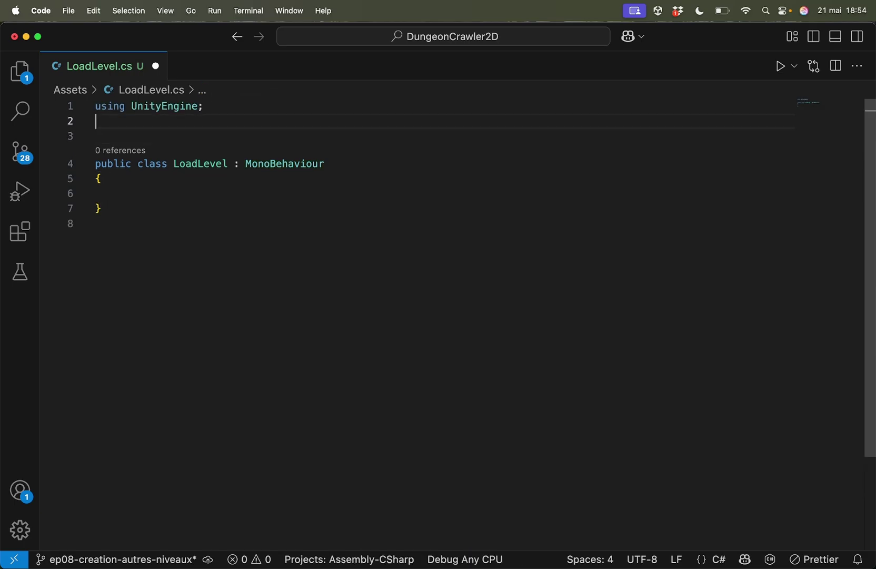
type("using Unit")
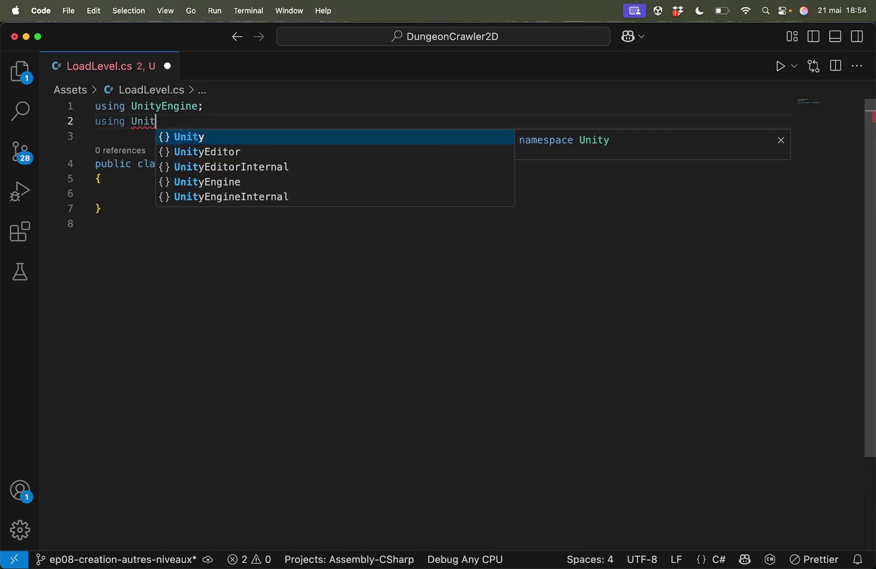
type("yEngine.Sc")
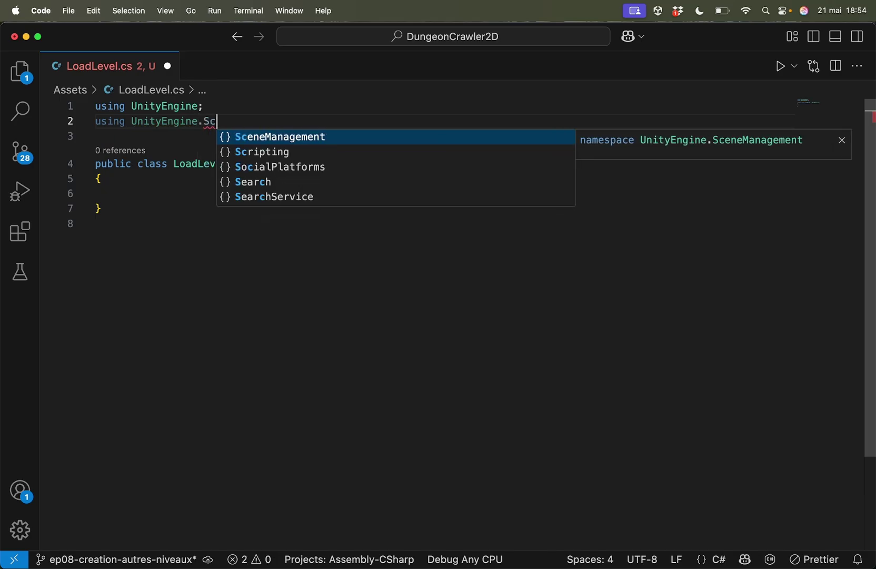
type("ene")
key("Return")
Step: Declare a public string levelToLoad field, save, and begin a void method below it
left_click(120, 194)
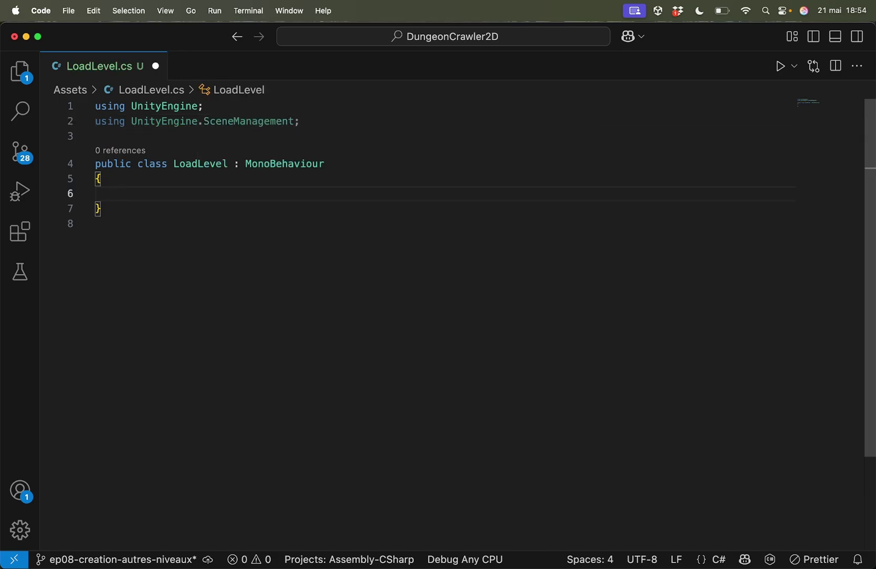
type("pu")
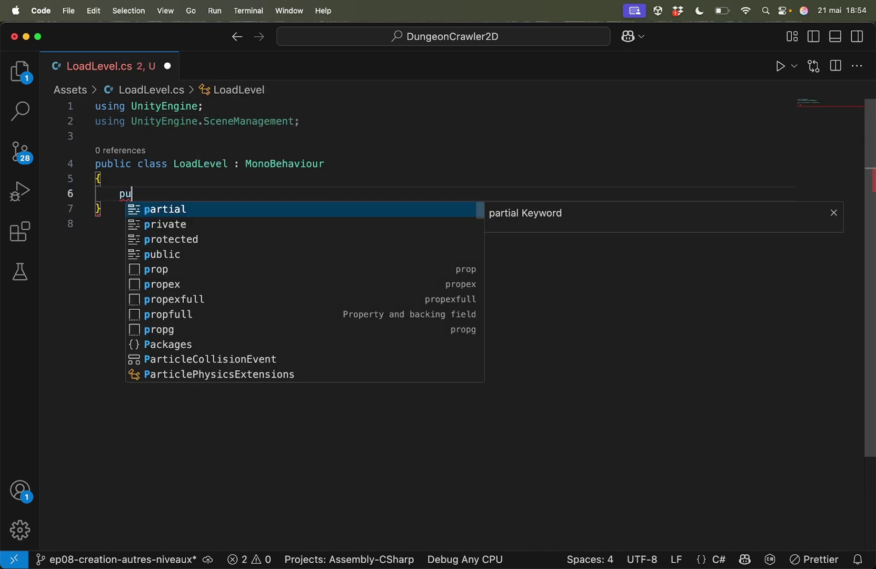
type("blic string ")
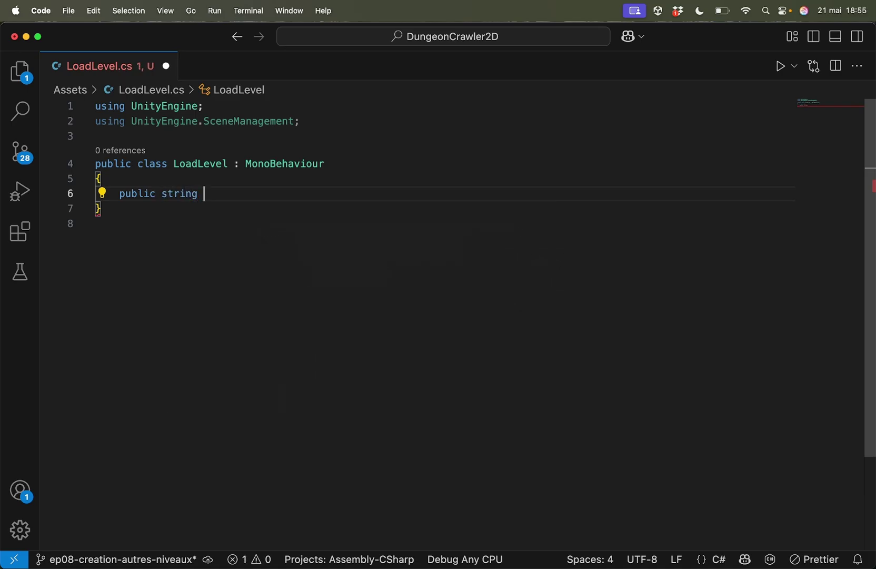
type("levelToL")
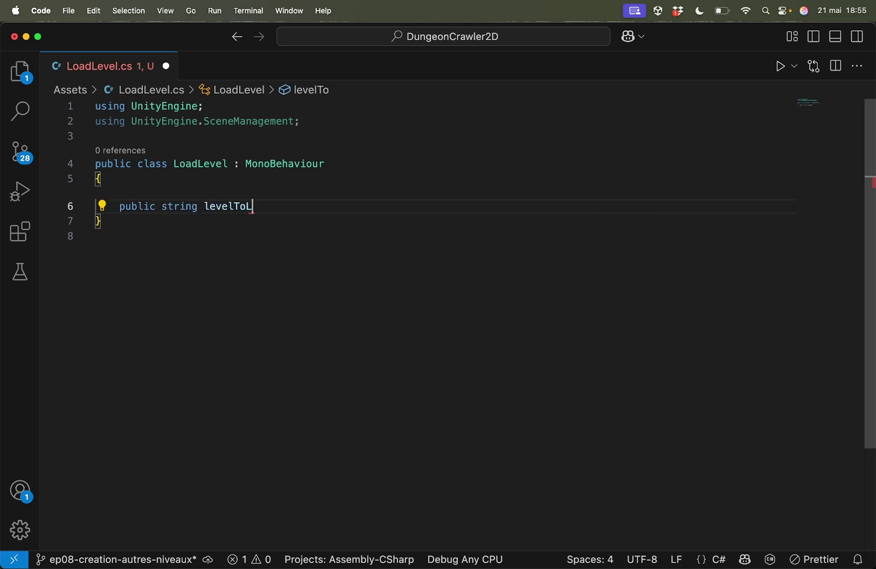
type("oad;")
key("super+s")
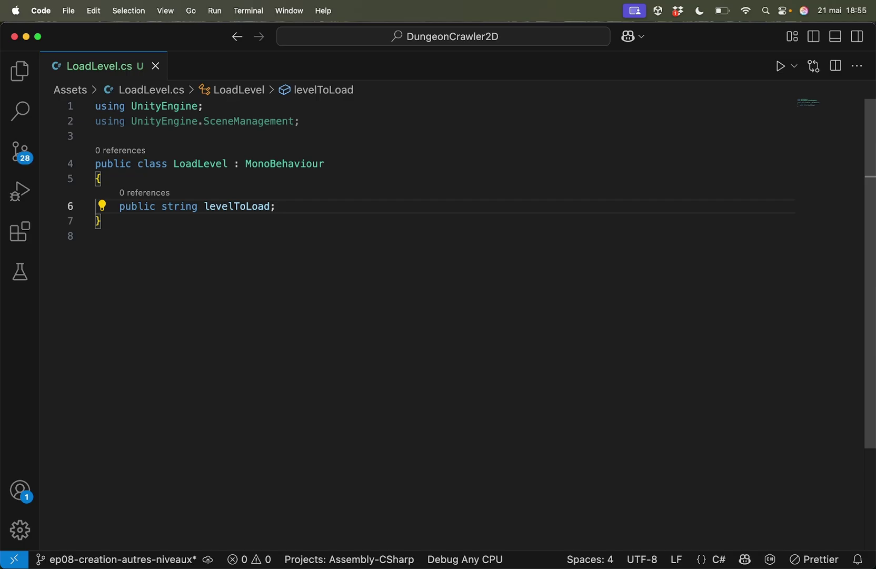
key("Return")
key("Return")
type("void")
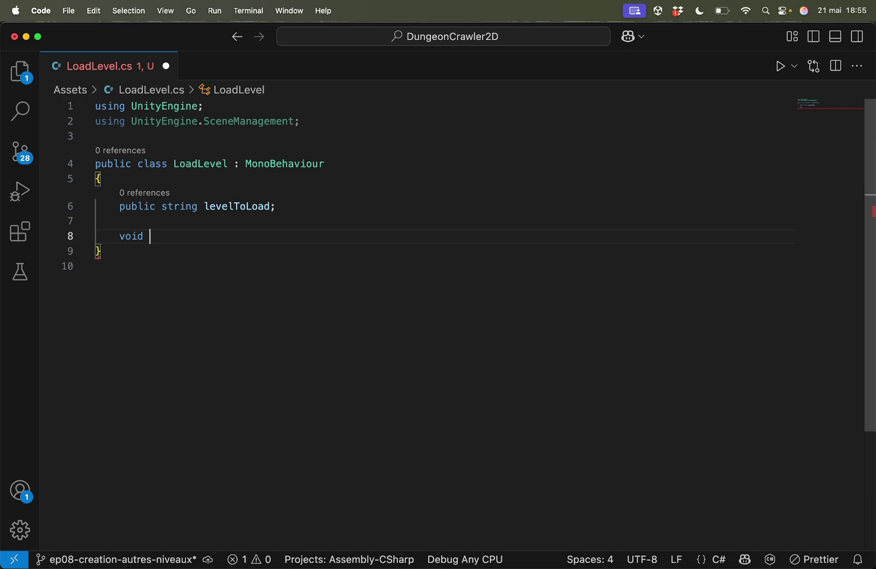
Step: Insert an OnTriggerEnter2D(Collider2D collision) method and start an if( condition in its body
type("On")
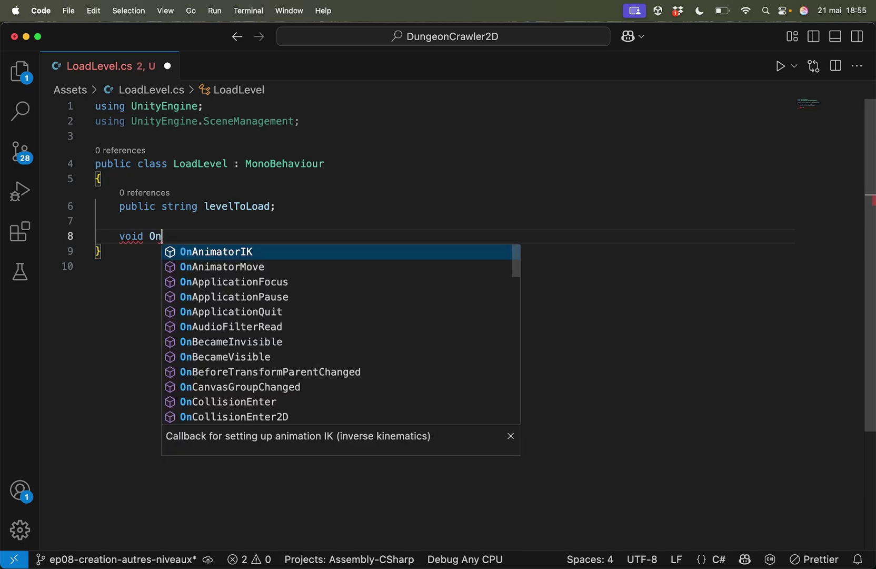
type("TriggerE")
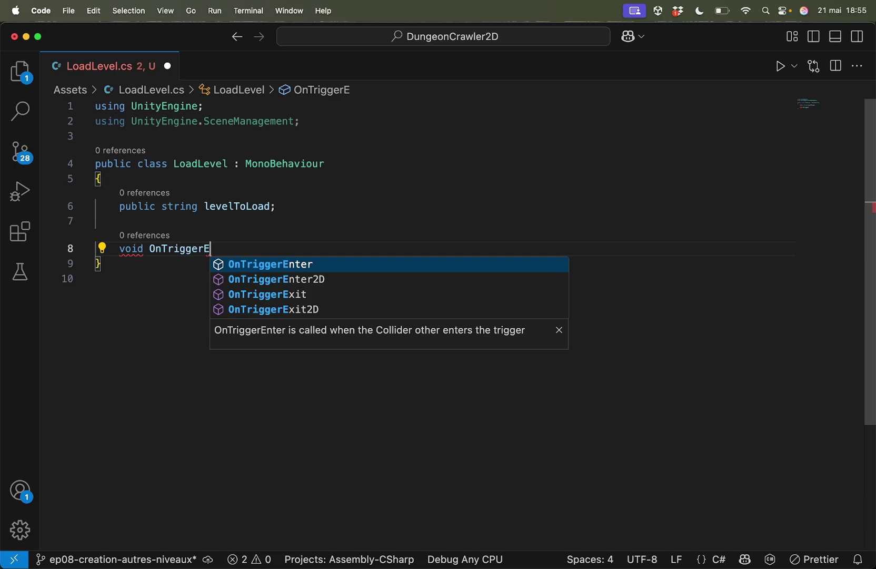
type("nter2D")
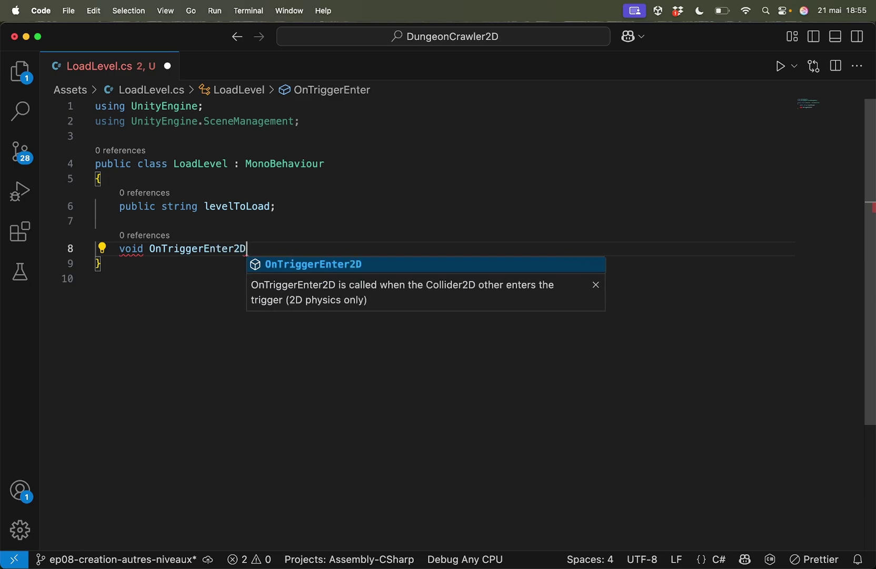
key("Return")
mouse_move(242, 250)
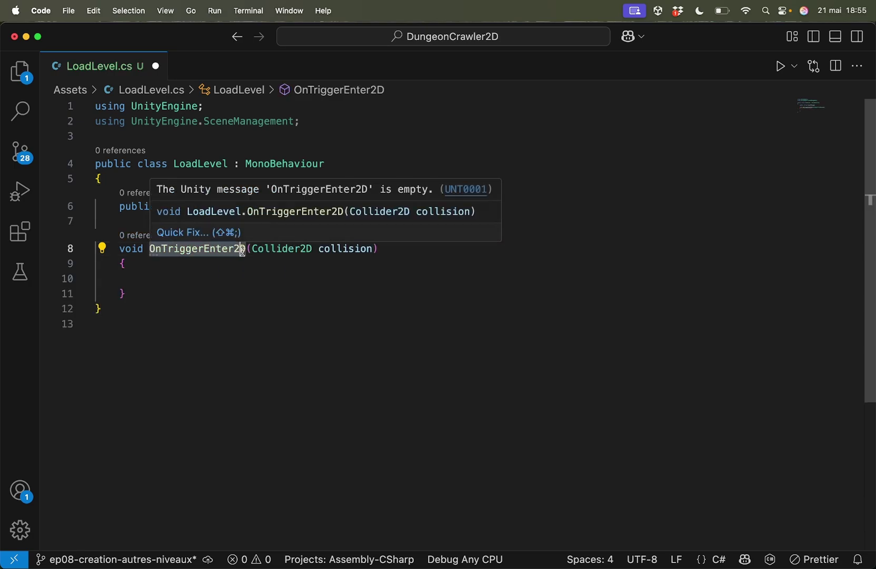
left_click(379, 249)
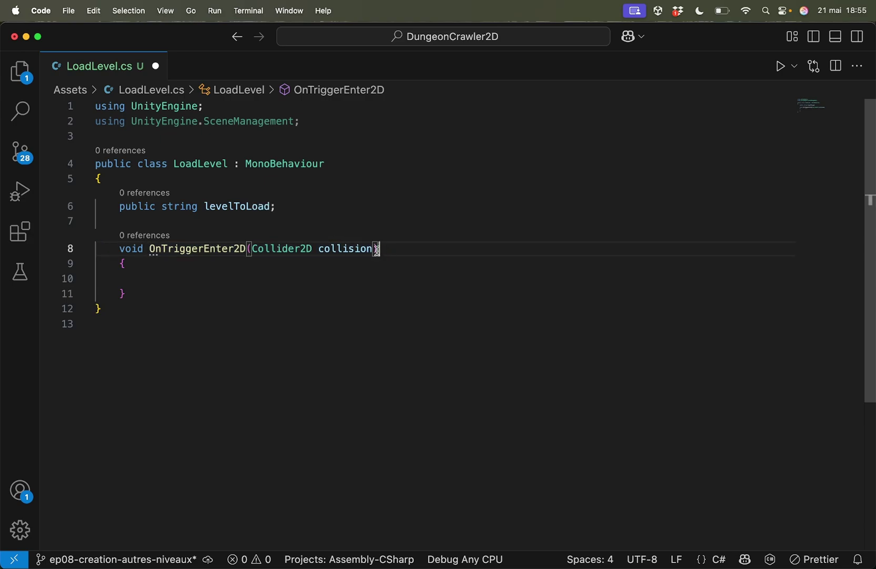
left_click(253, 277)
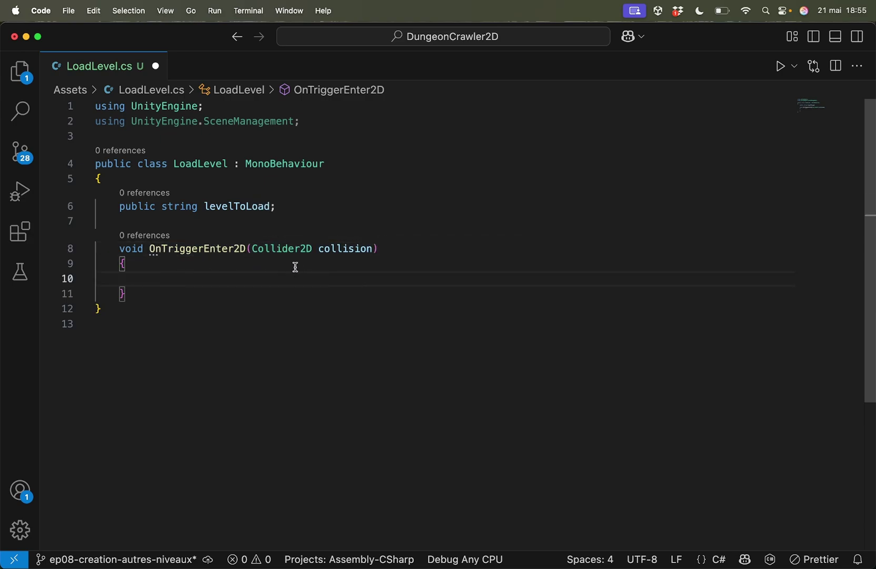
mouse_move(254, 248)
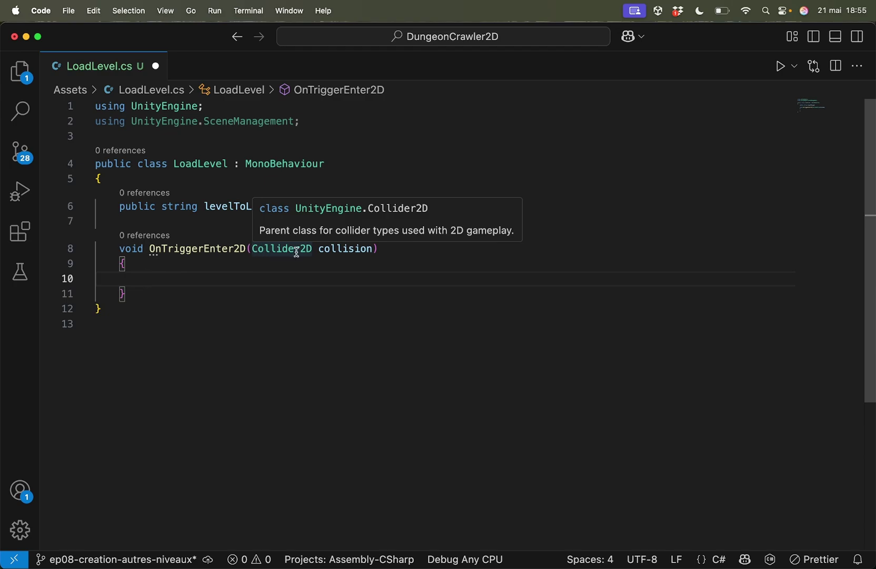
mouse_move(344, 248)
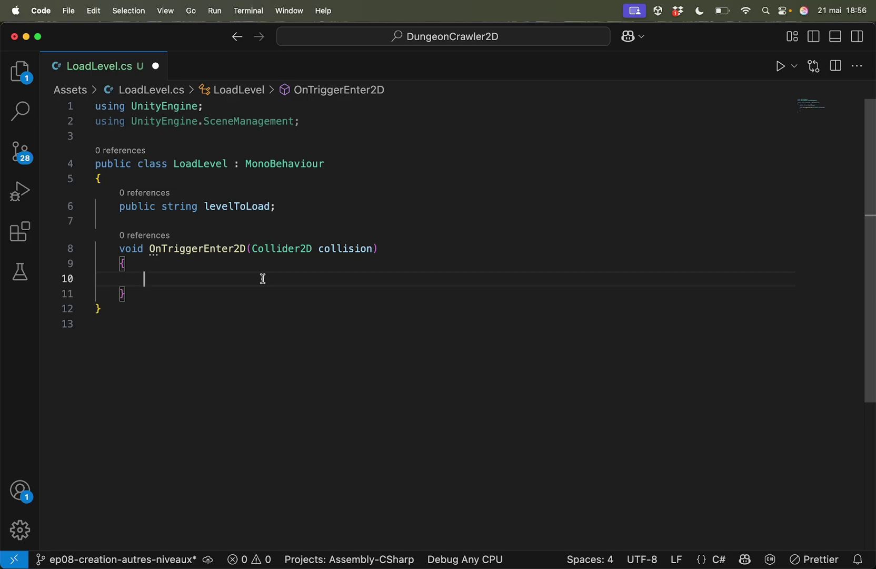
type("if(")
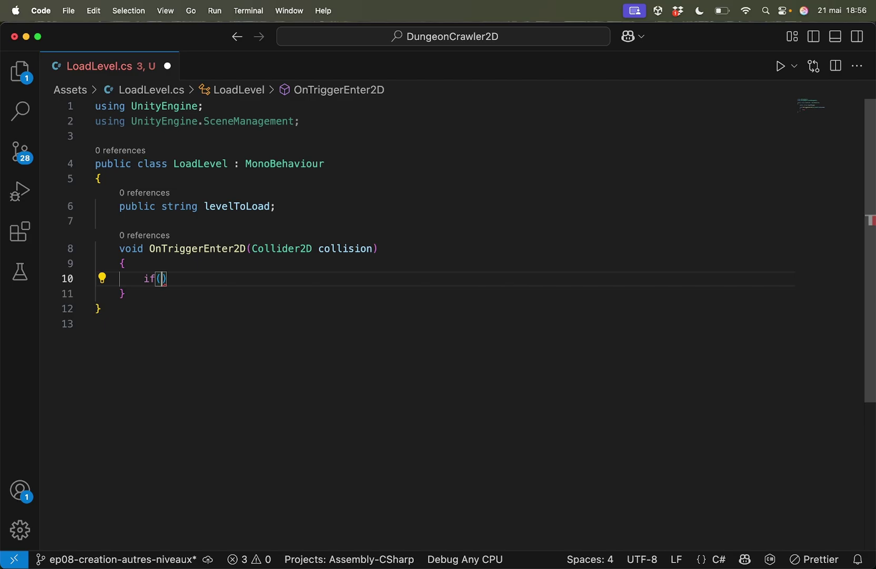
Step: Write the condition collision.CompareTag("Player") and open the if block
type("co")
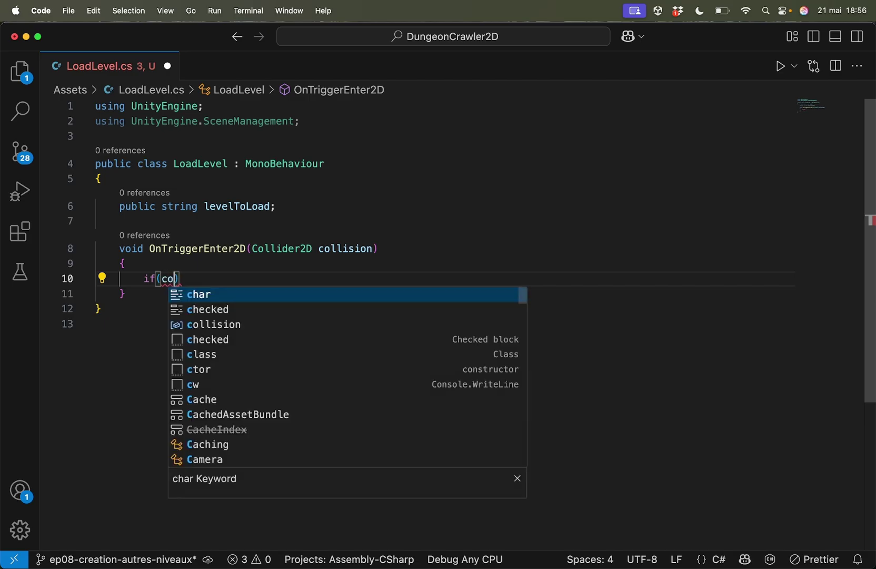
type("llisio")
key("Return")
type(".")
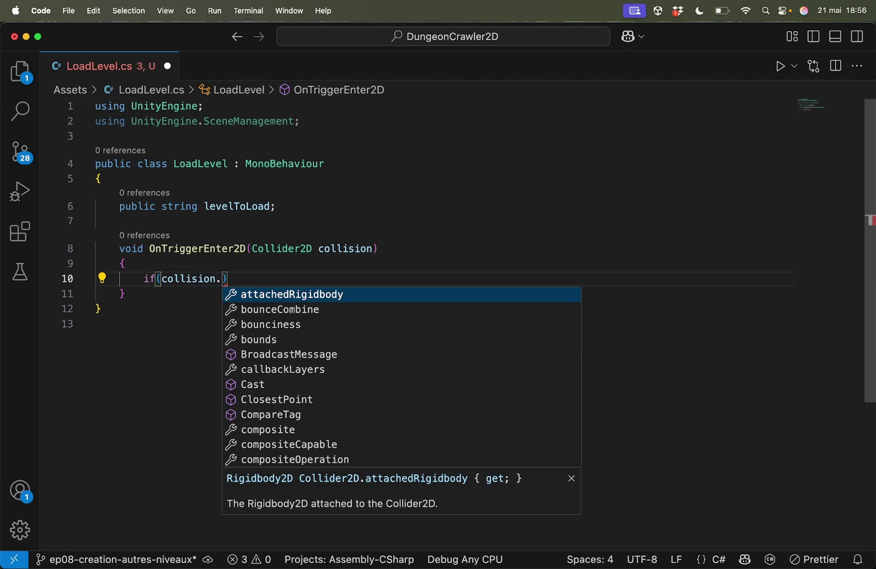
type("compare")
key("Return")
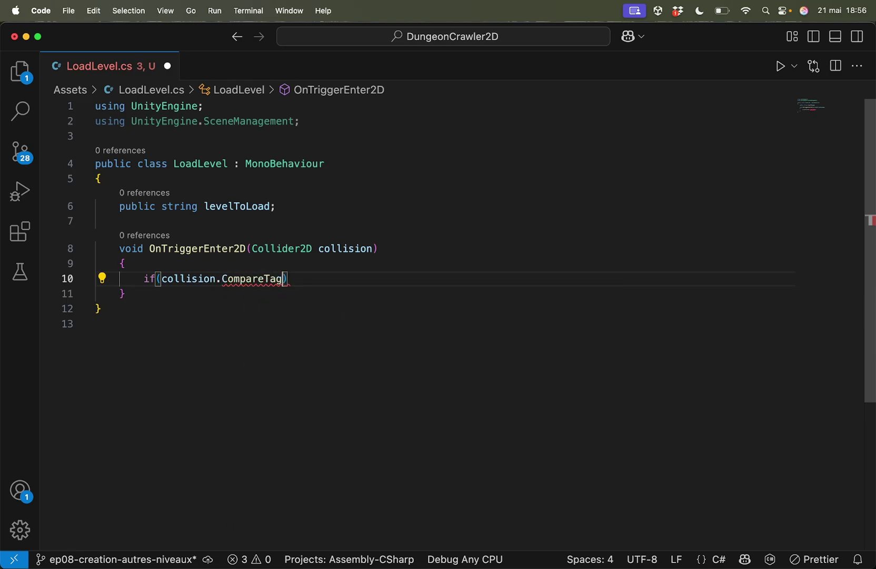
type("(\"")
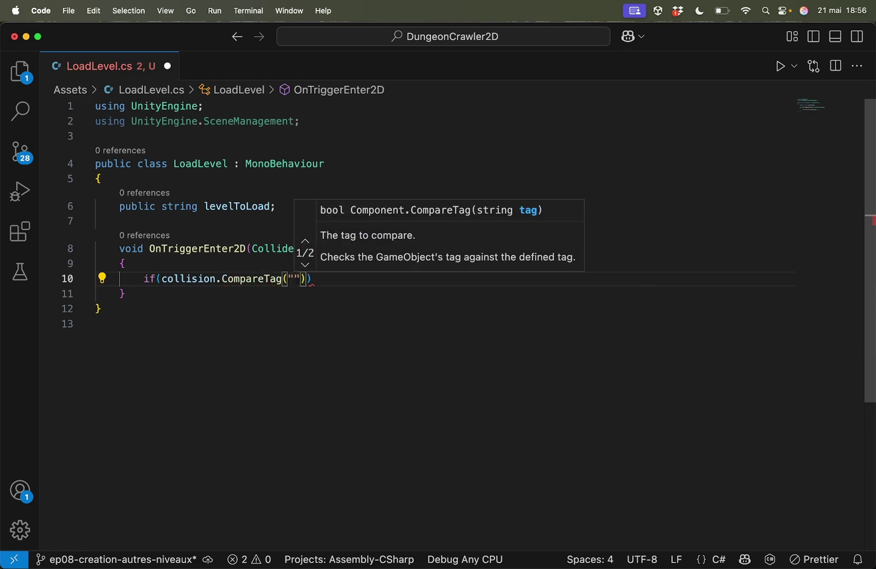
type("Player")
key("End")
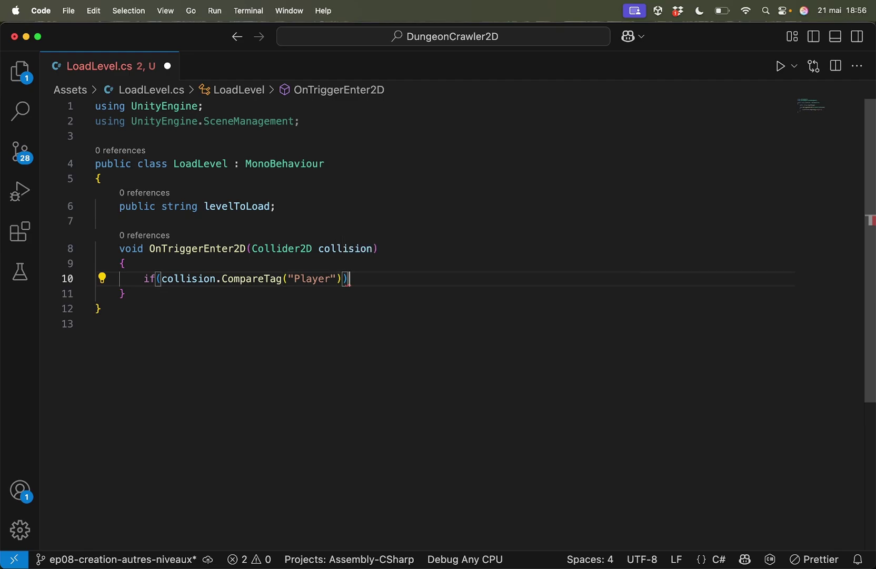
key("Return")
type("{")
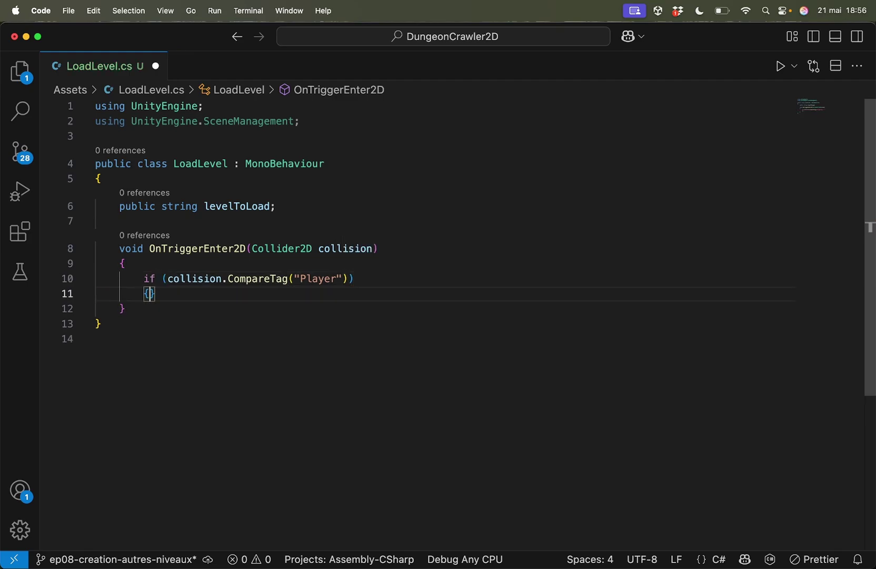
key("Return")
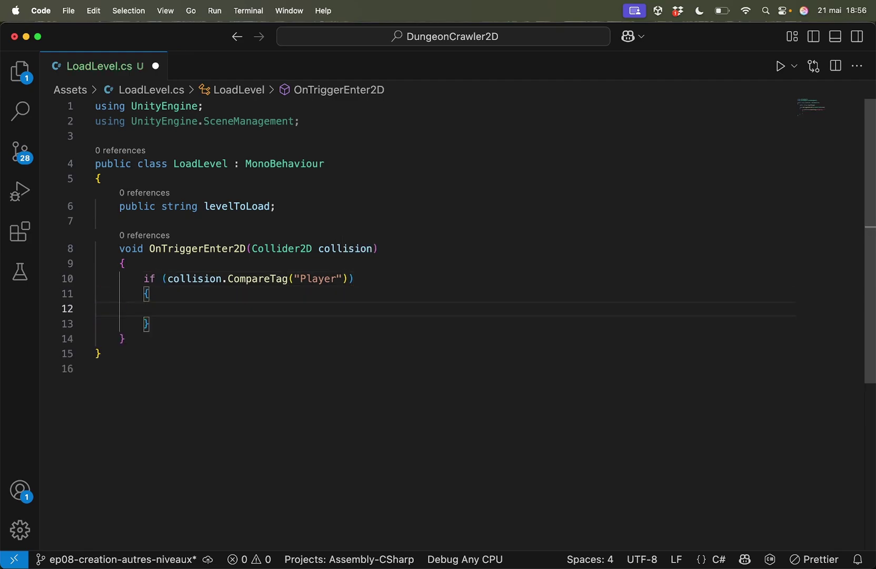
Step: Call SceneManager.LoadScene(levelToLoad) inside the block, save the script, and return to Unity
type("Scenema")
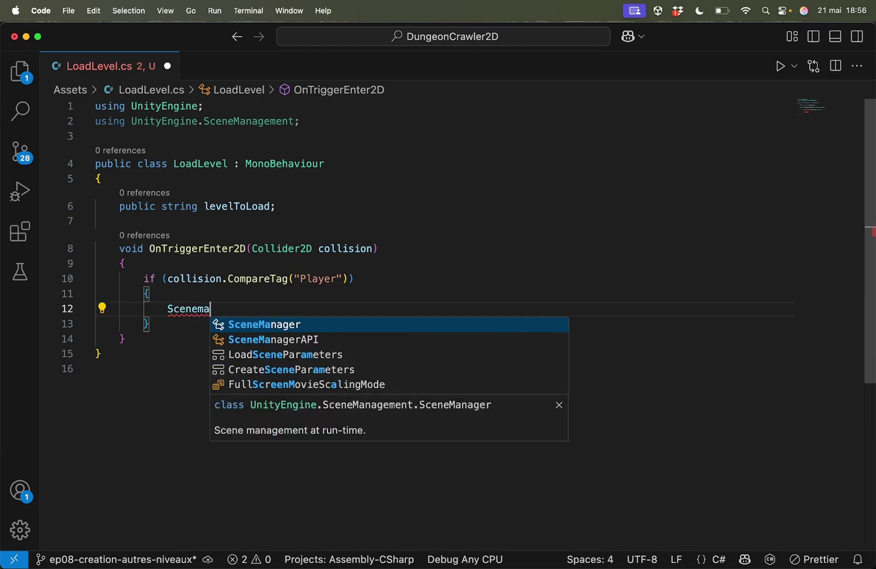
key("Tab")
type(".loa")
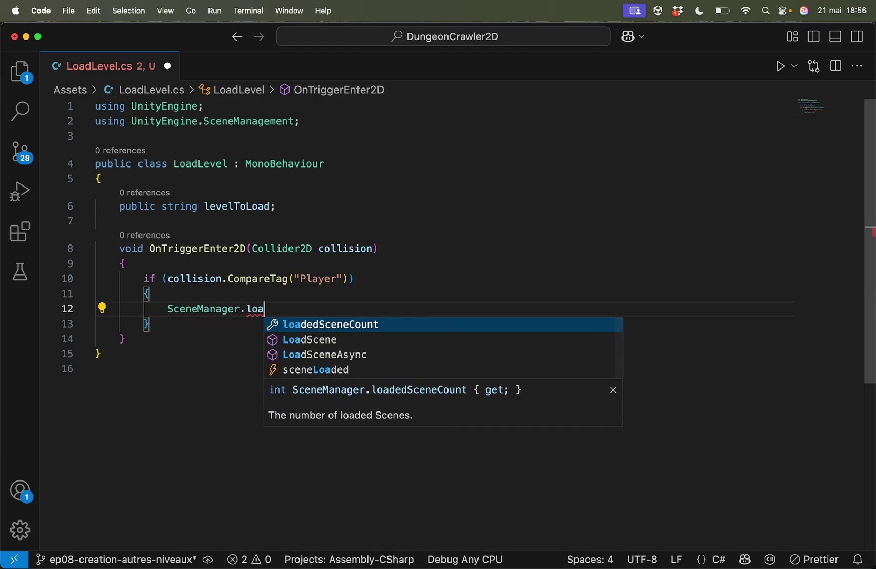
type("d")
key("Down")
key("Tab")
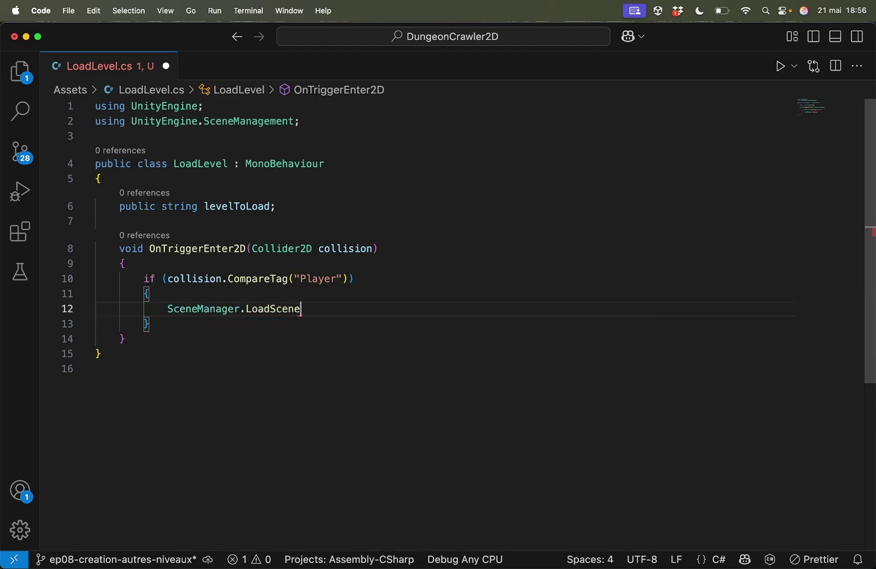
type("(")
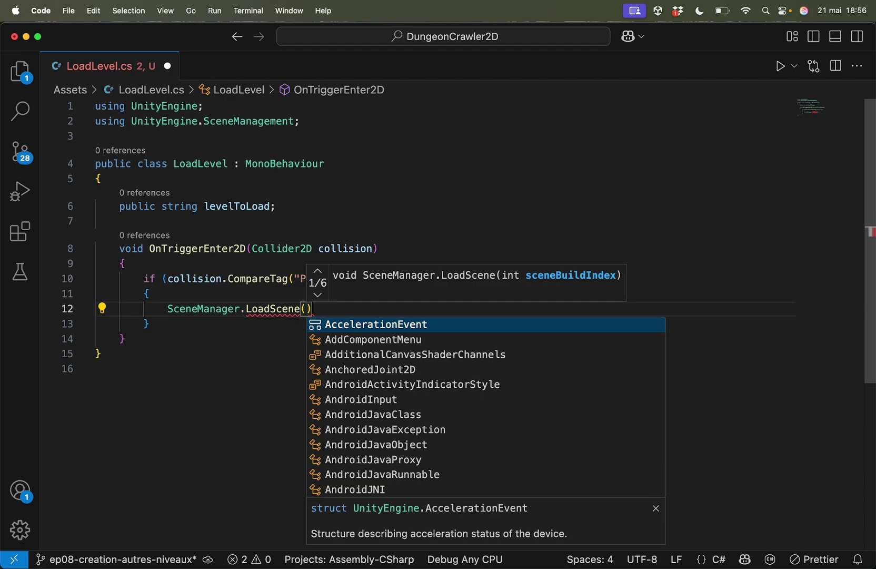
type("level")
key("BackSpace")
key("BackSpace")
key("BackSpace")
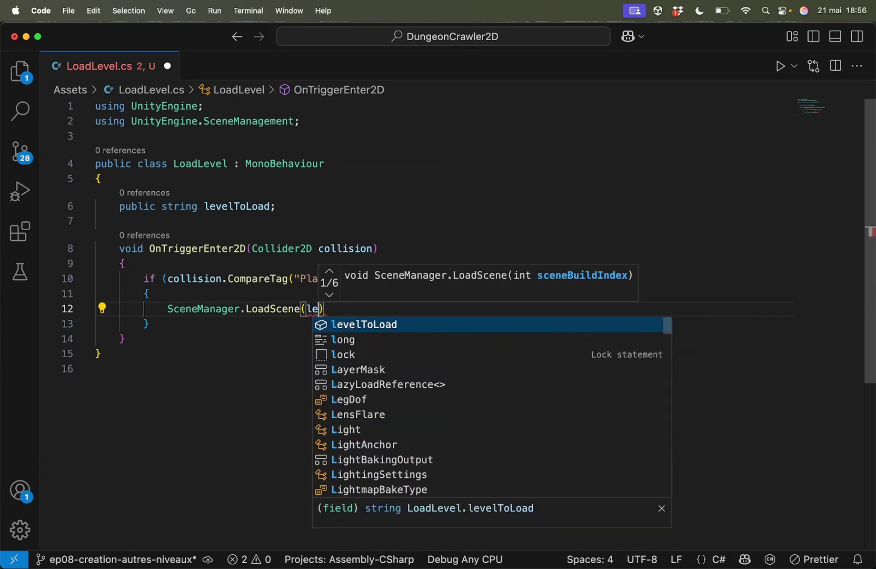
type("velto")
key("Tab")
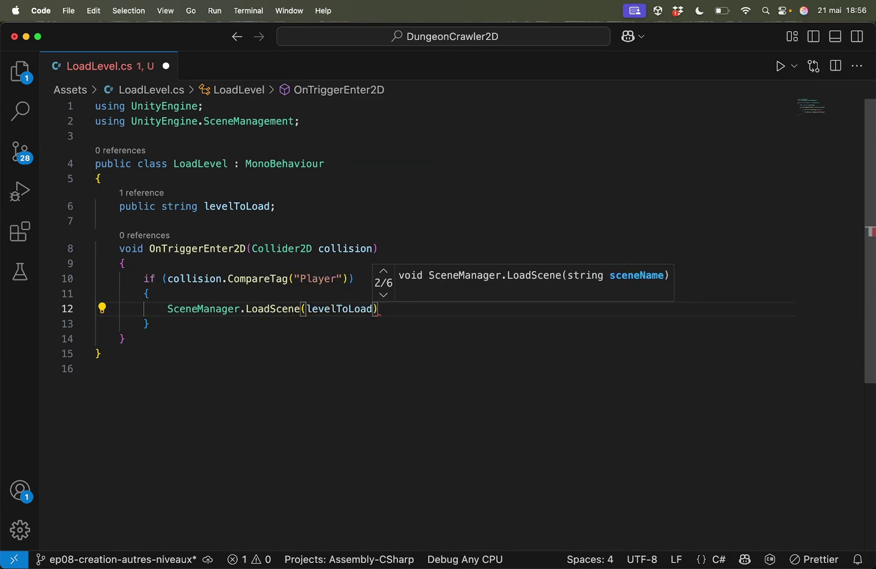
type(");")
key("super+s")
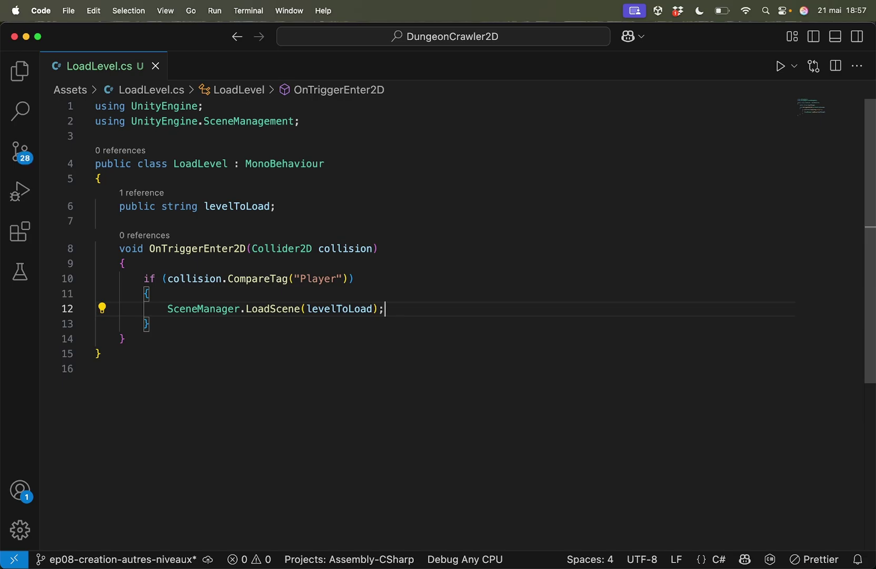
key("super+Tab")
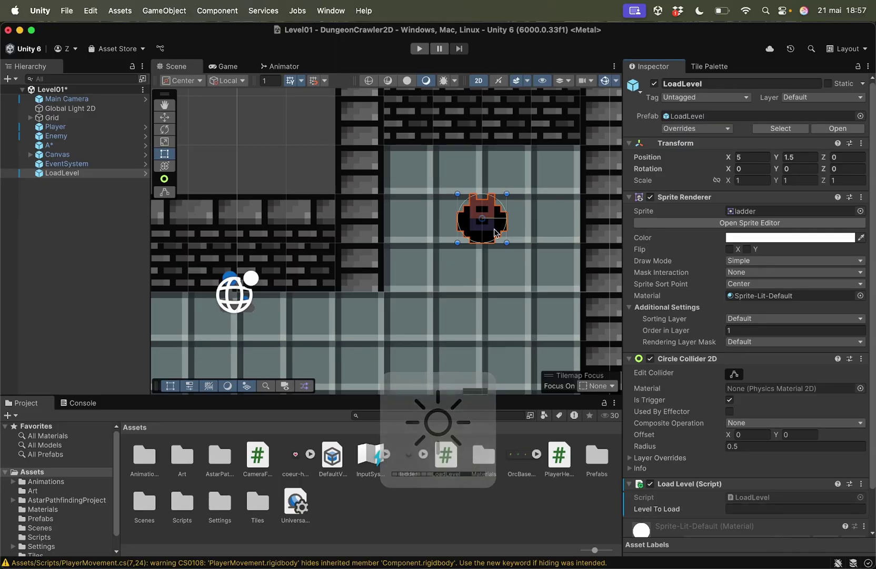
Step: Set the LoadLevel component's Level To Load to Level02 and save the Level01 scene
scroll(708, 308, "down", 3)
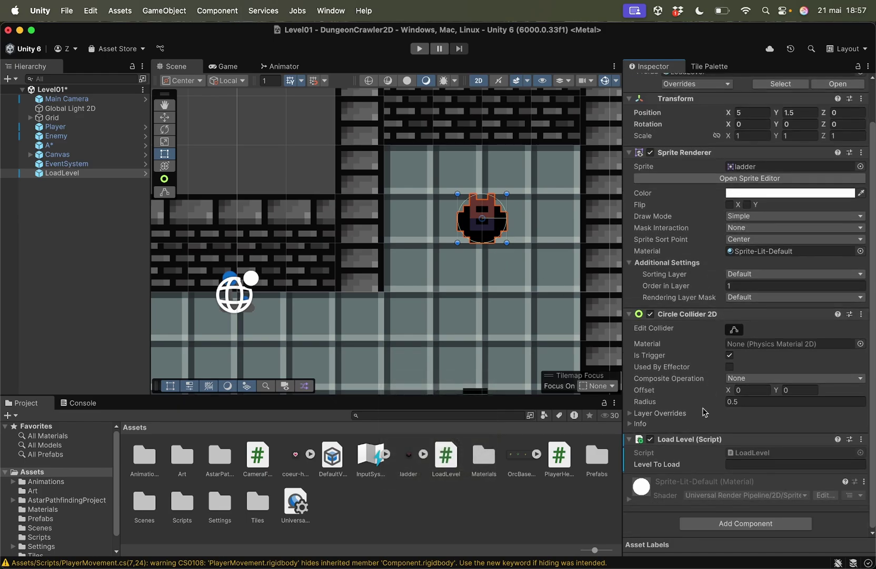
left_click(743, 465)
type("Level02")
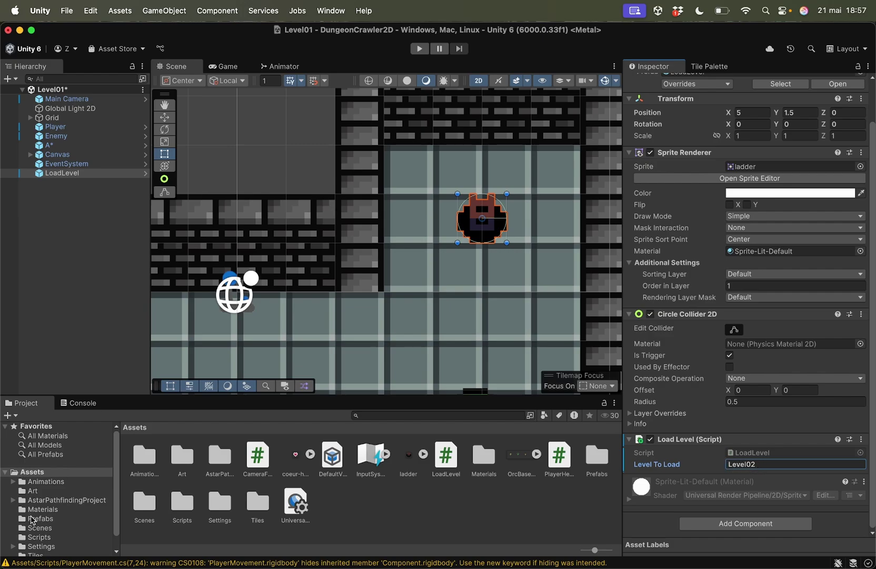
left_click(42, 528)
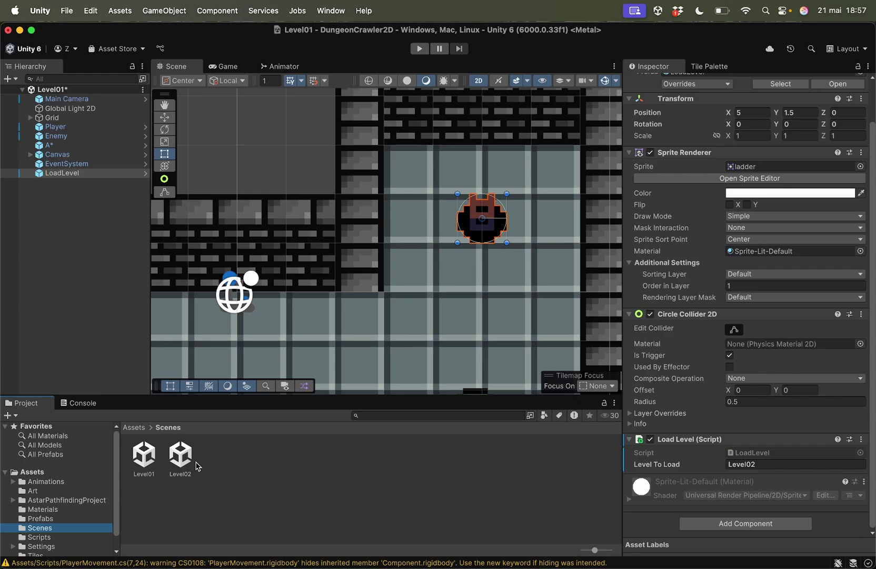
key("cmd+s")
scroll(505, 239, "down", 2)
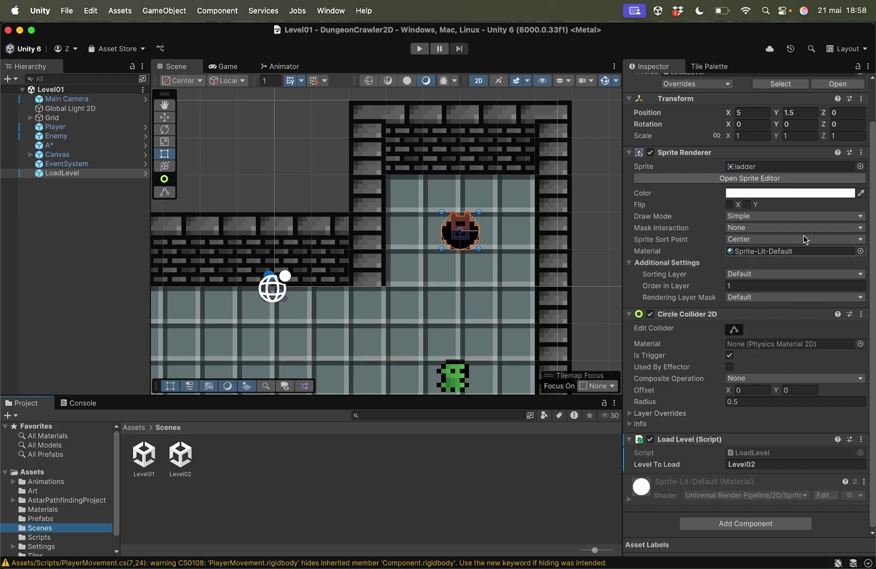
Step: Ping the LoadLevel prefab in Assets/Prefabs and select it to check its components
scroll(728, 285, "up", 2)
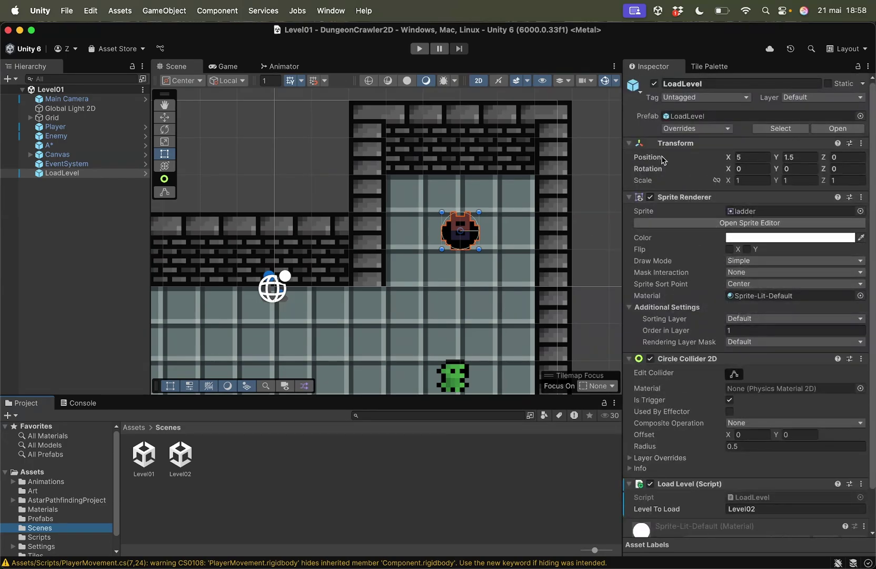
left_click(686, 120)
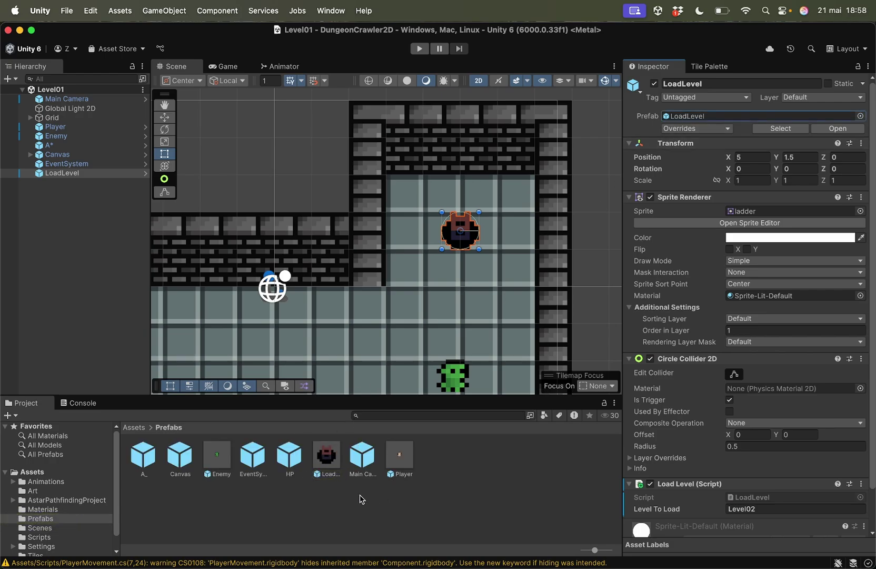
scroll(666, 433, "down", 2)
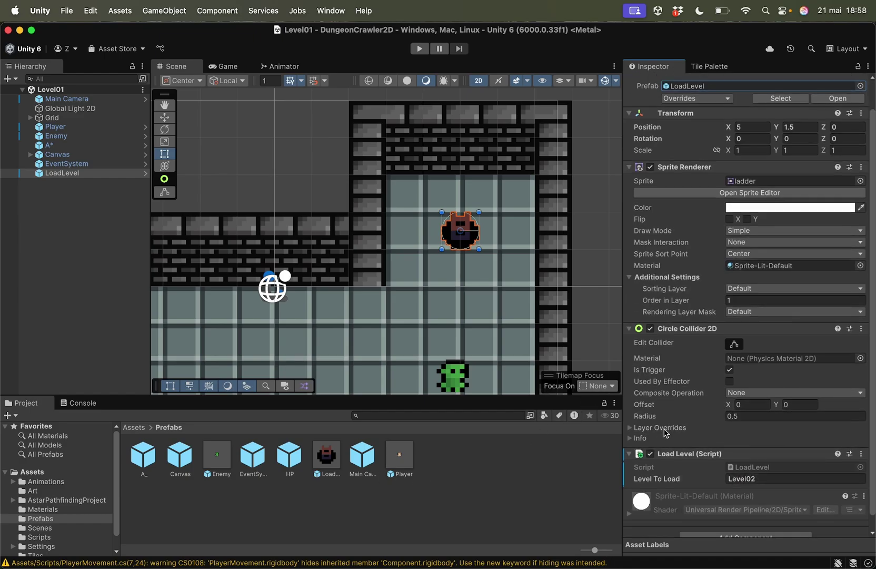
scroll(665, 433, "down", 1)
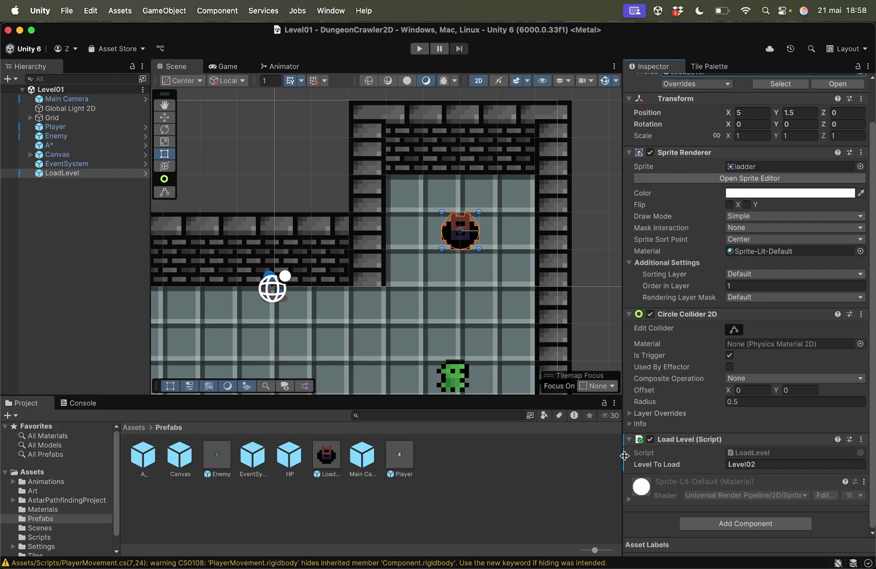
scroll(650, 440, "up", 1)
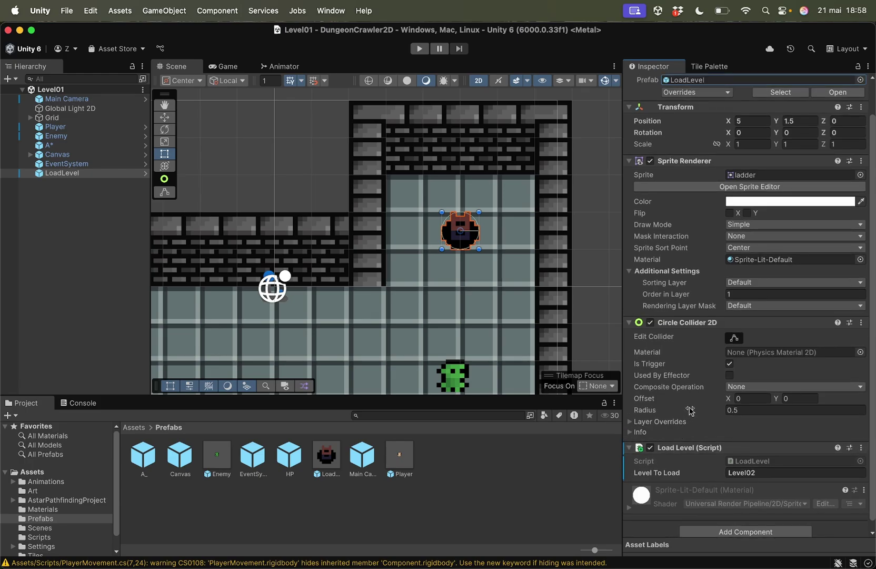
scroll(676, 403, "up", 1)
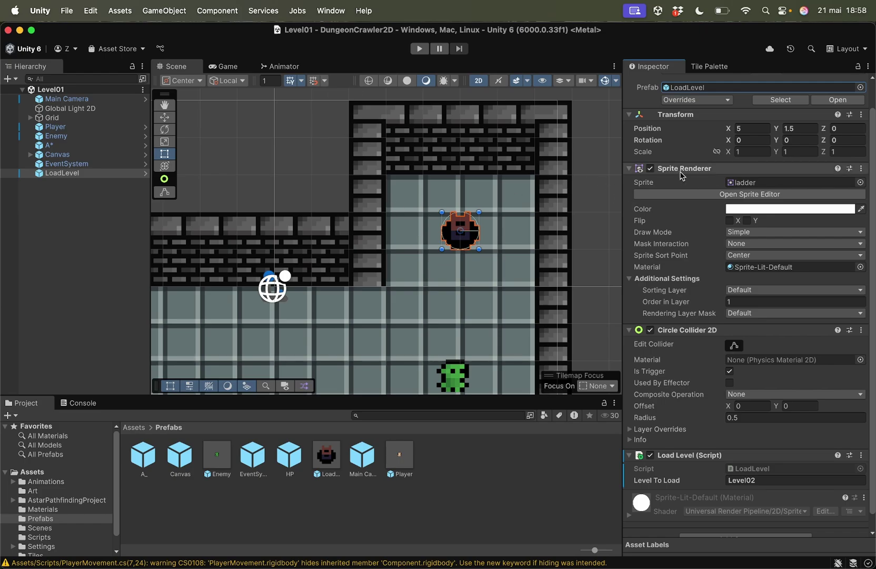
scroll(680, 177, "up", 1)
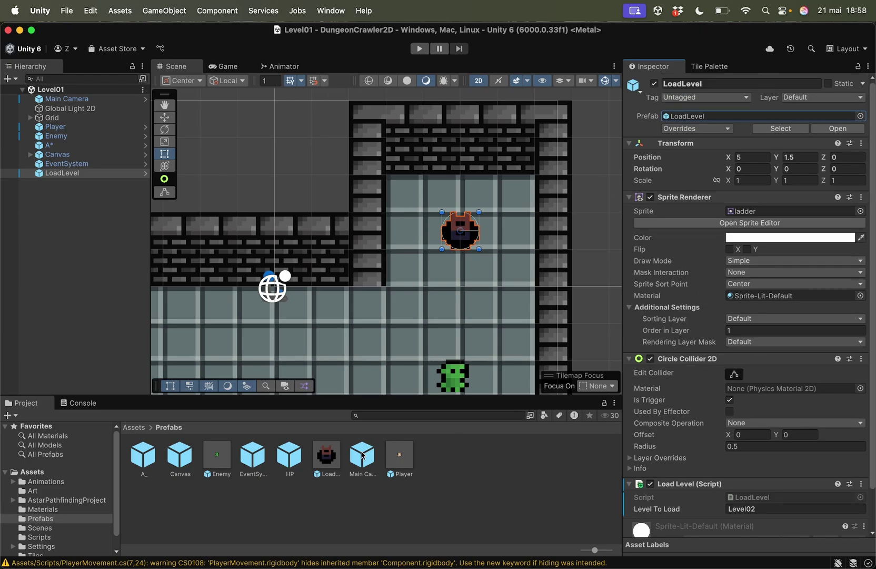
left_click(332, 456)
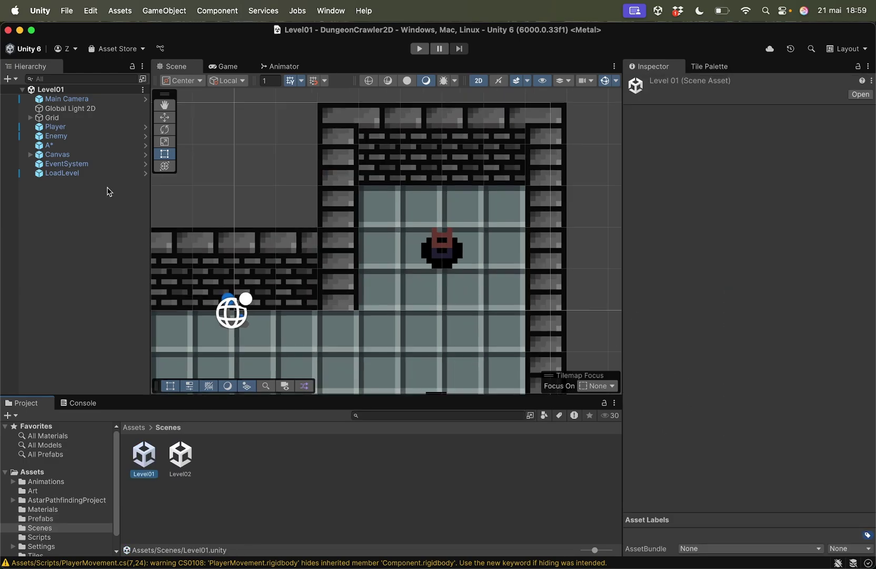
Step: Apply all of the LoadLevel object's overrides to its prefab
left_click(93, 174)
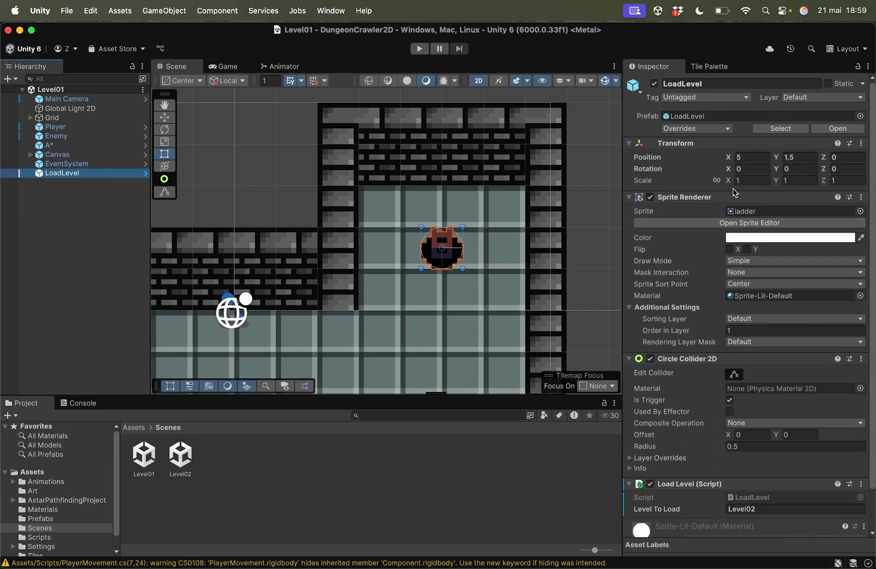
left_click(715, 129)
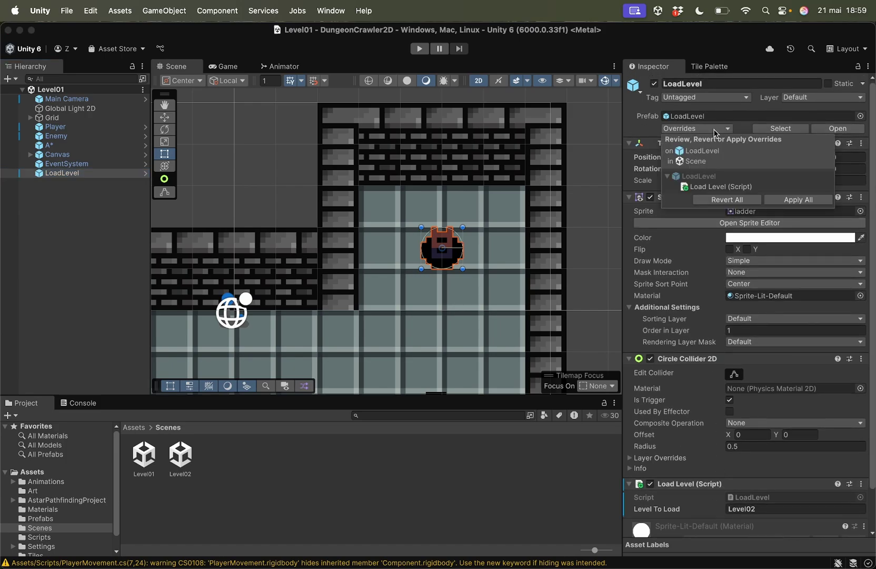
left_click(798, 200)
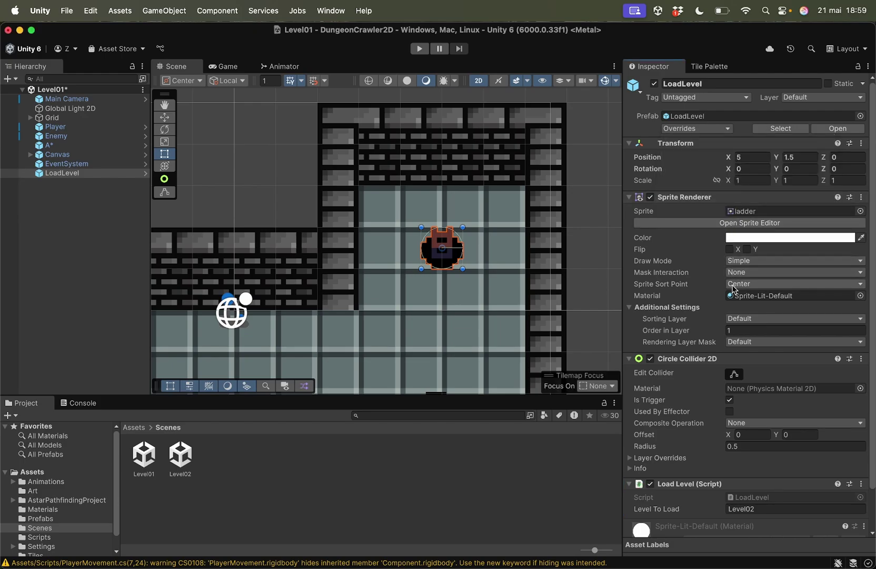
scroll(729, 291, "down", 1)
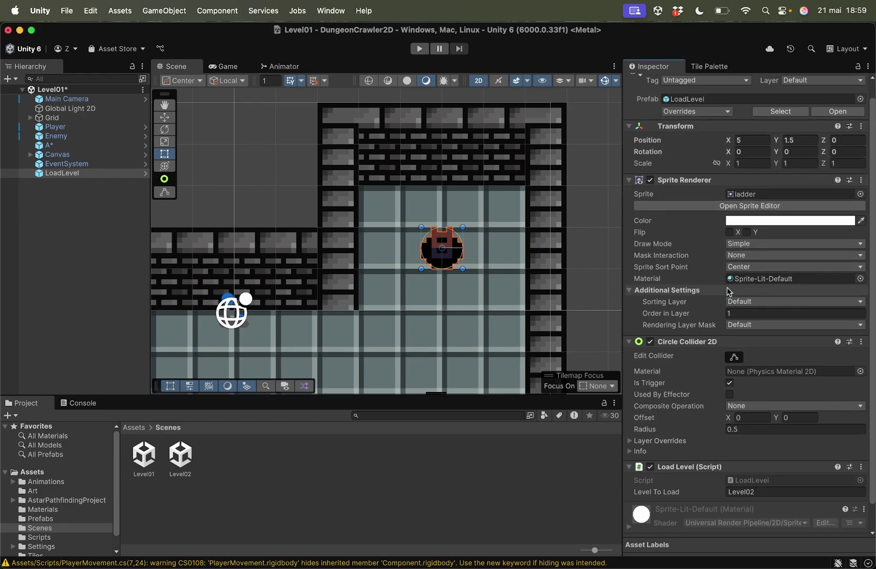
scroll(729, 291, "up", 1)
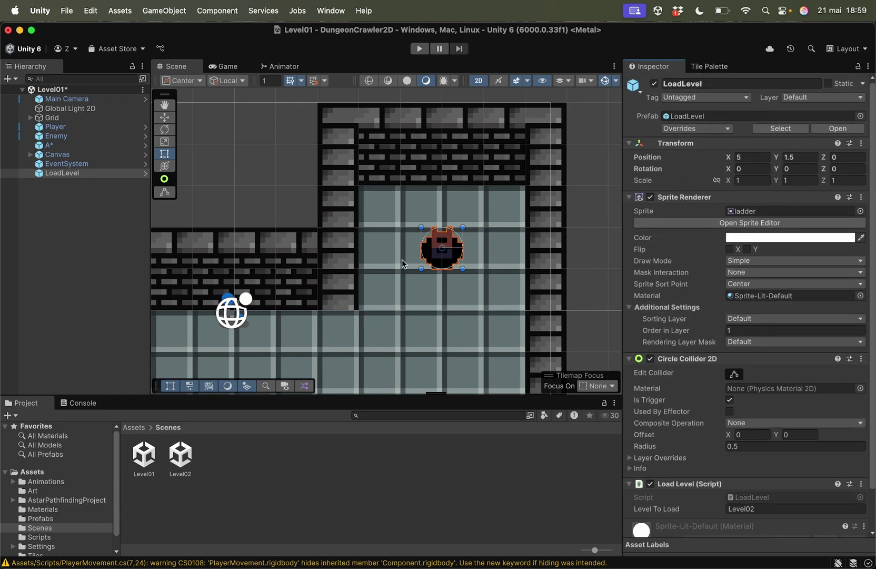
scroll(685, 416, "down", 3)
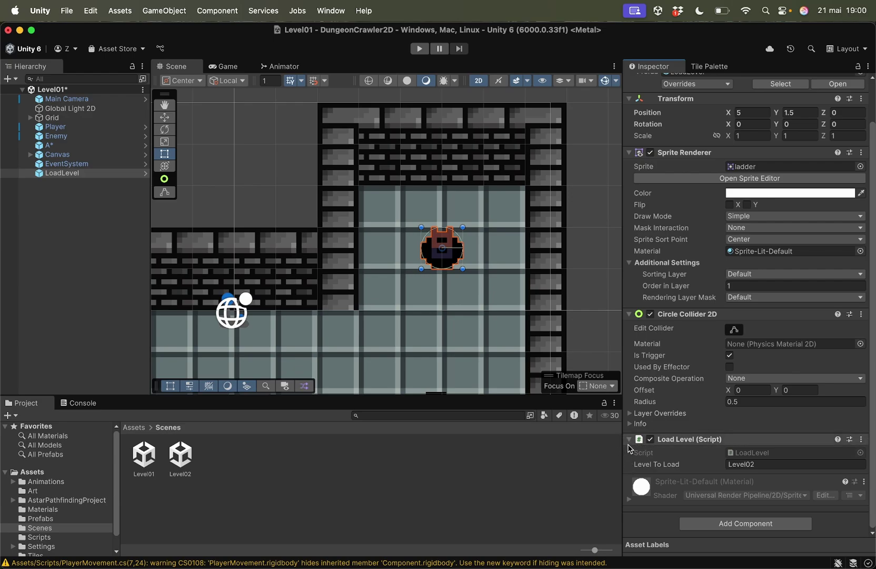
scroll(711, 337, "up", 3)
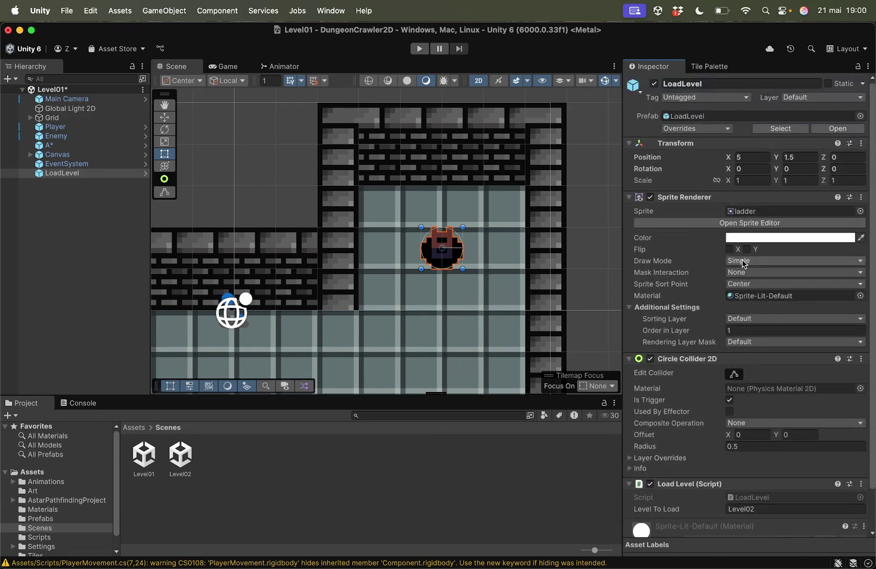
Step: Verify the LoadLevel prefab asset now has Level To Load set to Level02
left_click(717, 118)
left_click(333, 453)
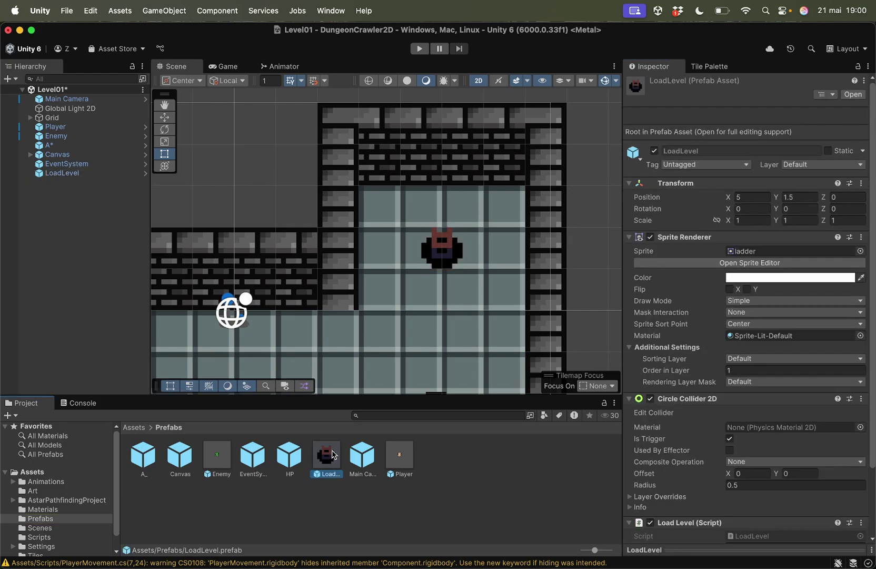
scroll(732, 406, "down", 3)
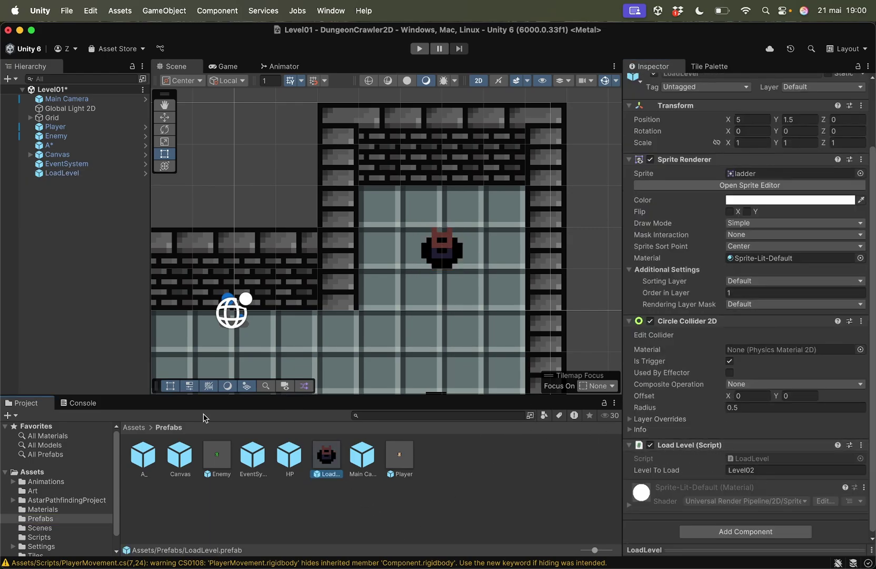
left_click(62, 528)
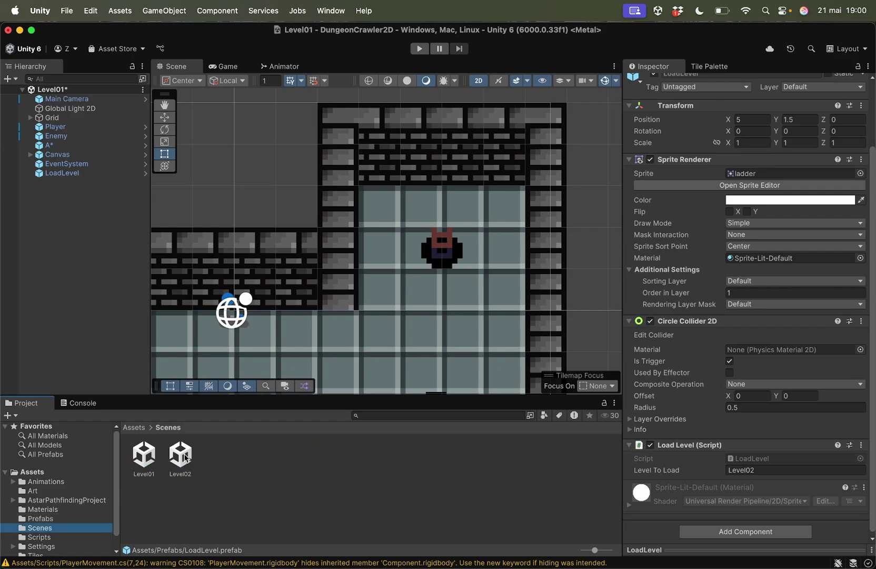
Step: Save Level01's changes, open the Level02 scene, and select its LoadLevel ladder
double_click(184, 457)
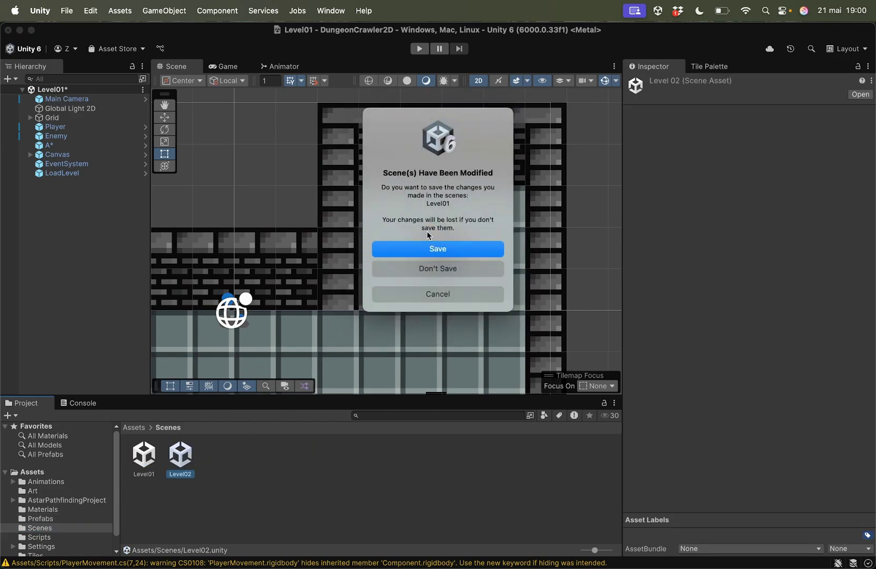
left_click(431, 249)
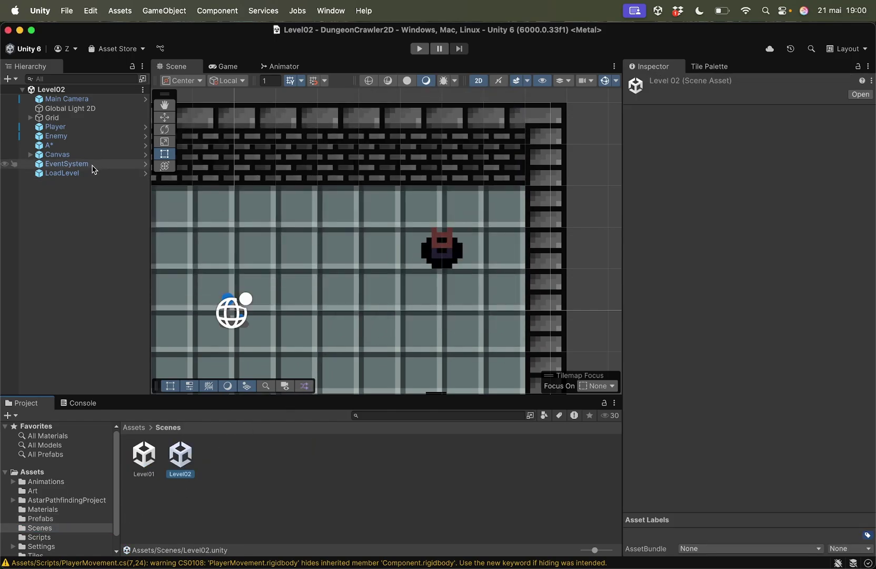
left_click(91, 173)
scroll(747, 342, "down", 2)
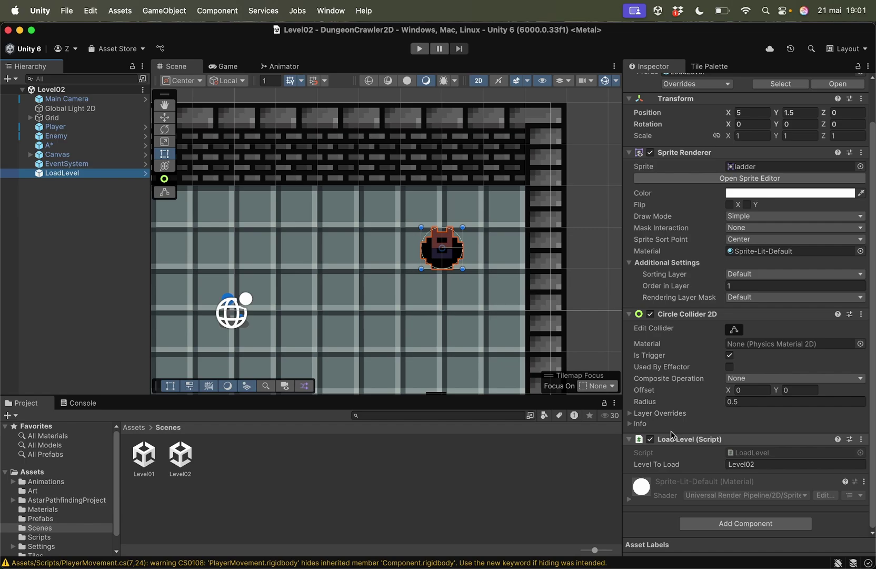
Step: Set the LoadLevel ladder's Level To Load field to Level01 and save Level02
scroll(457, 291, "down", 2)
scroll(372, 262, "down", 2)
scroll(451, 141, "down", 1)
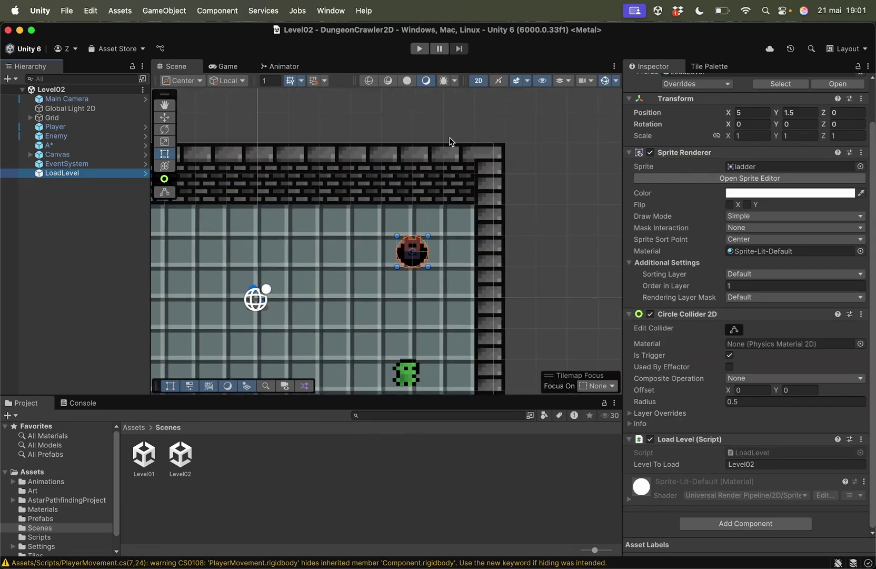
scroll(342, 202, "up", 1)
scroll(393, 176, "up", 1)
scroll(455, 221, "up", 2)
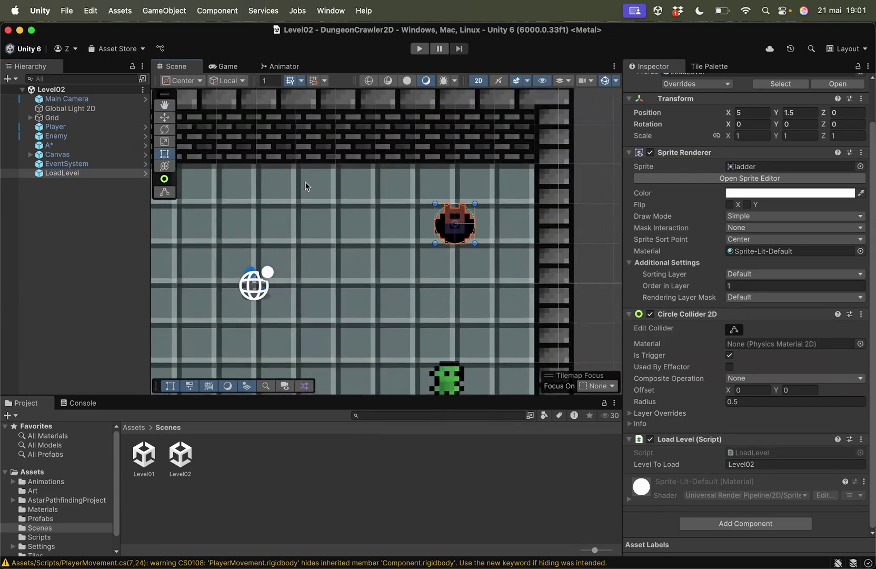
left_click(114, 174)
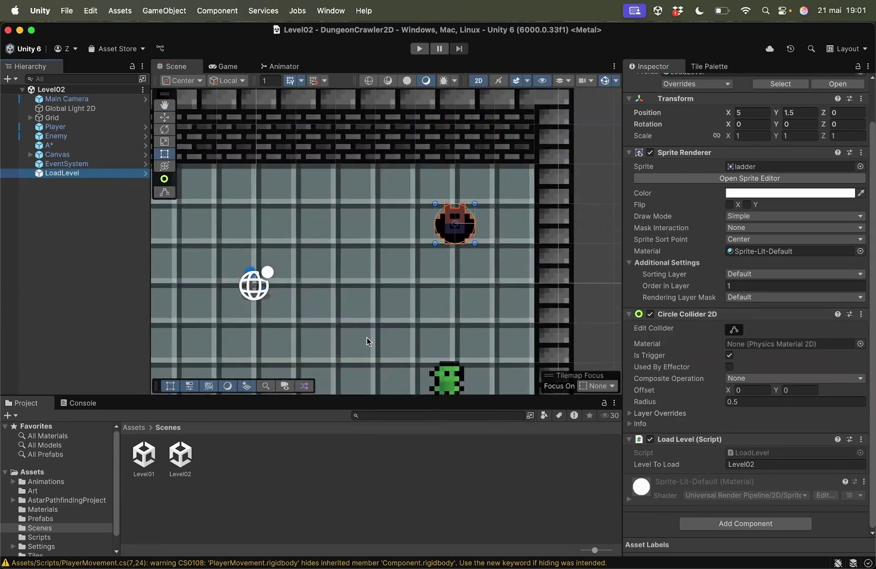
left_click(780, 465)
type("Level01")
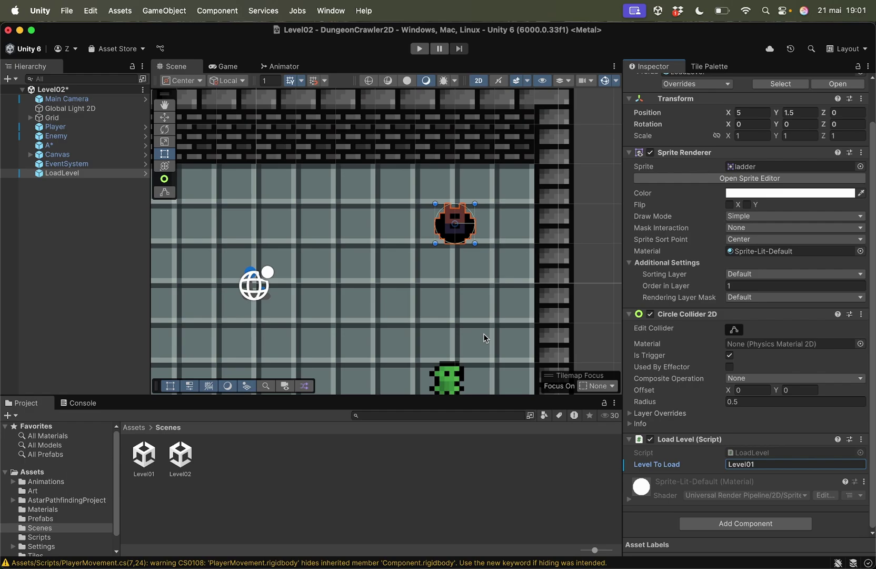
key("super+s")
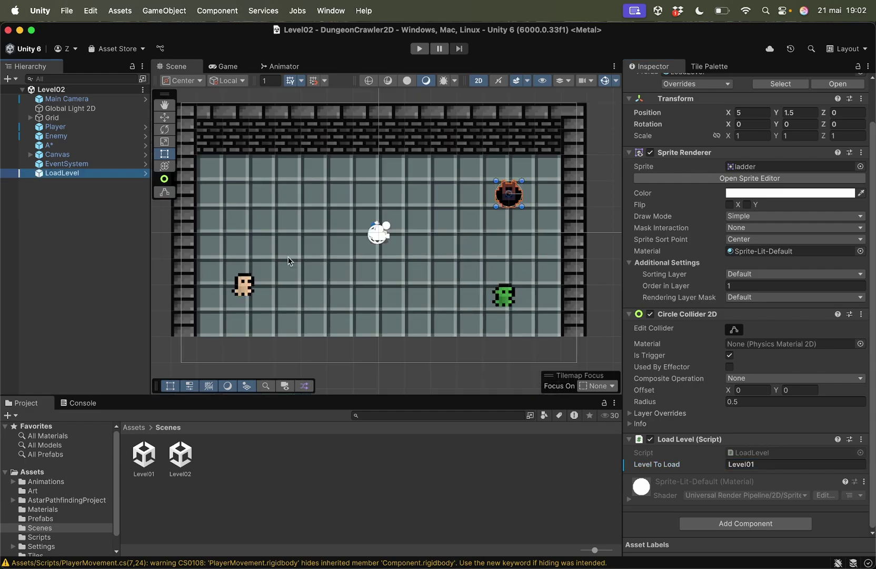
Step: Tag the Player object as Player and apply all its pending overrides to the prefab
left_click(63, 127)
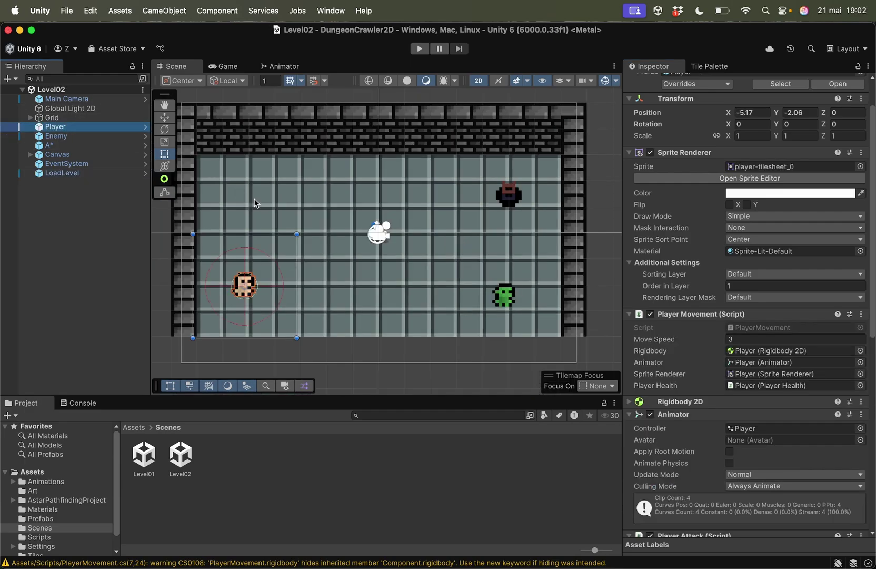
left_click(685, 98)
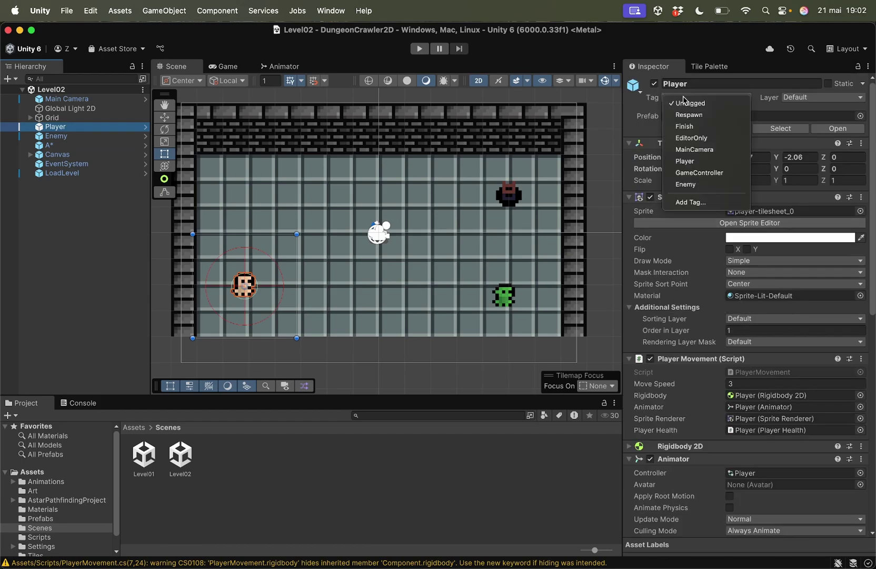
left_click(692, 160)
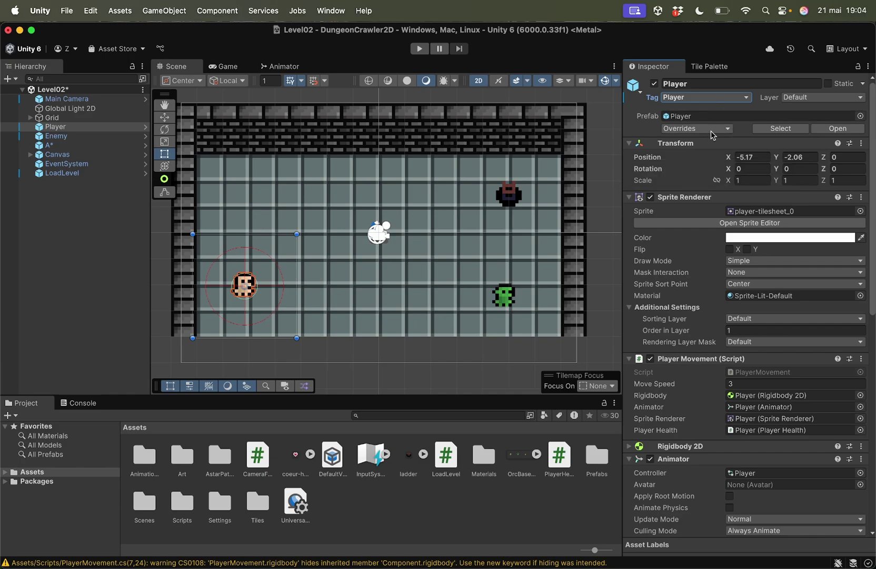
left_click(696, 132)
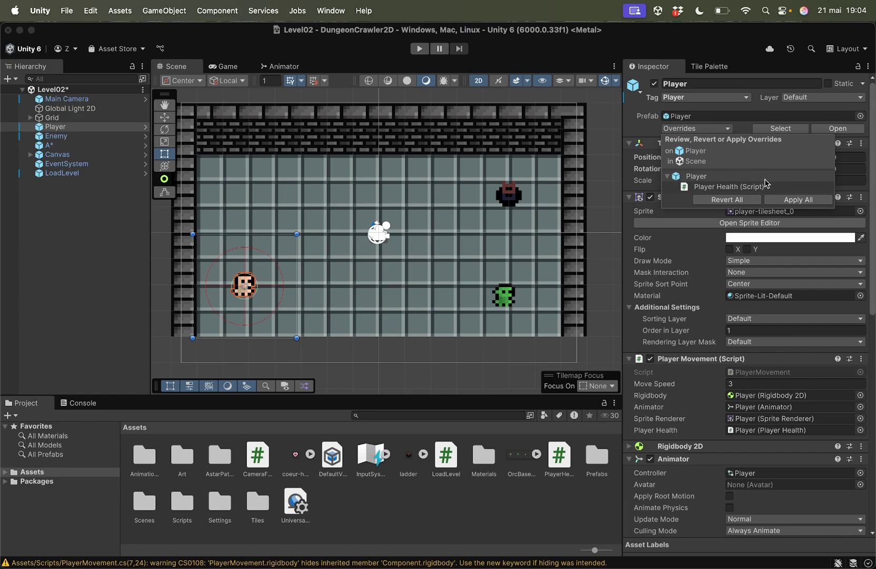
left_click(794, 203)
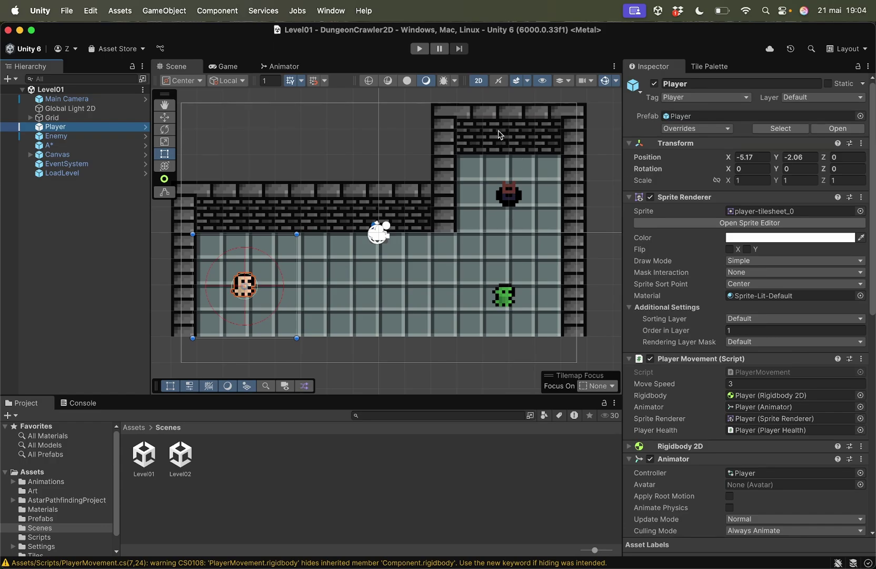
Step: Play from Level01, walk the player right and up onto the ladder, and inspect the loaded Level02
left_click(421, 51)
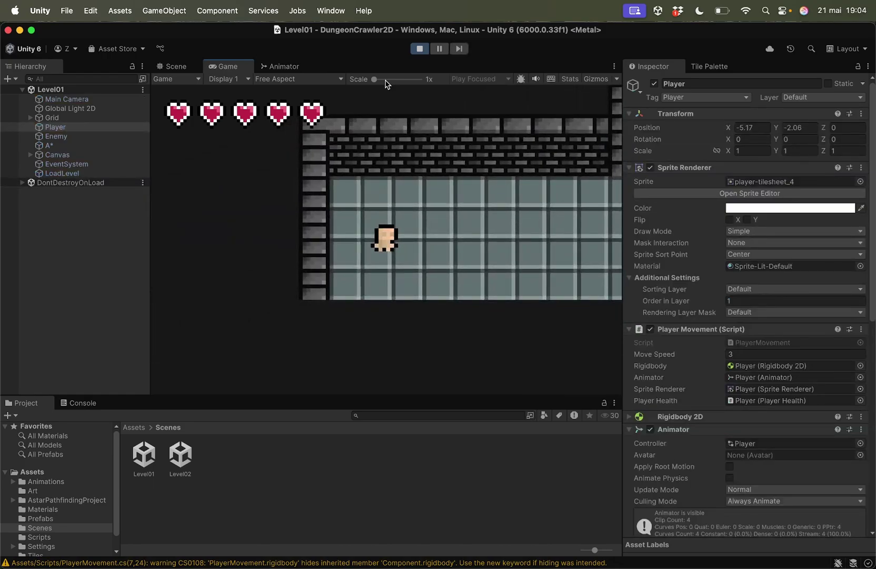
key("d")
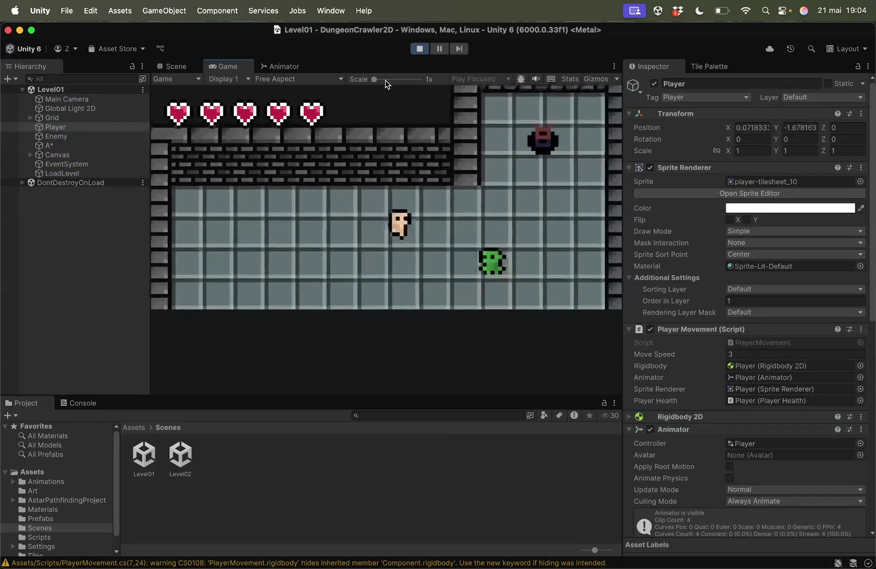
key("w")
key("w")
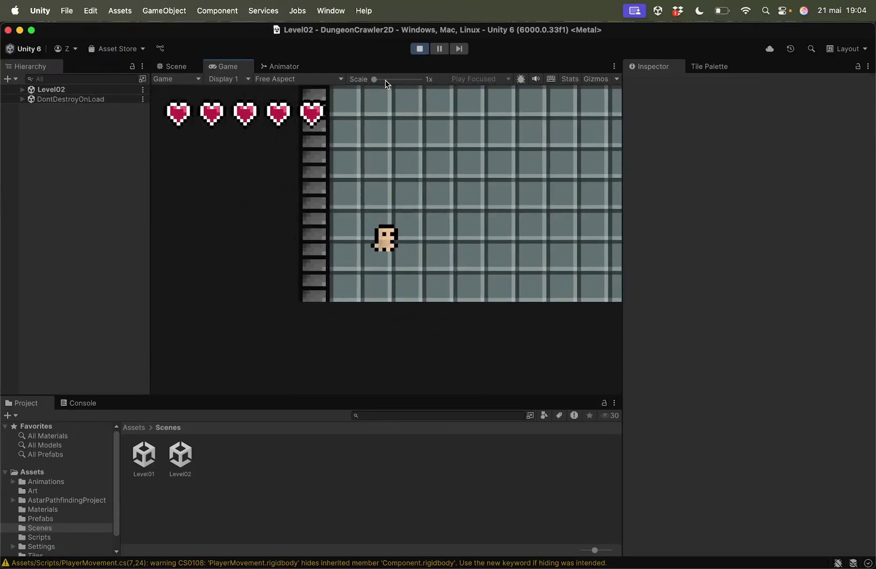
left_click(191, 68)
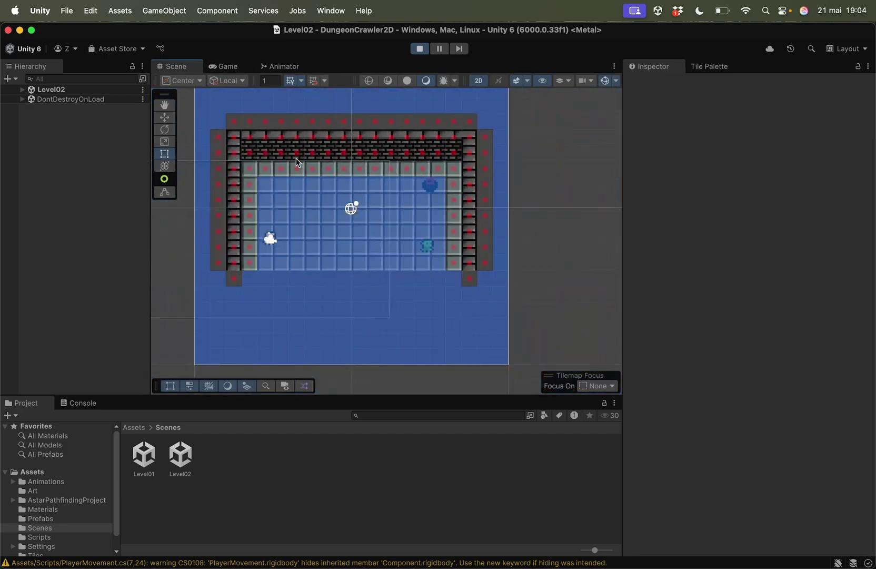
left_click(228, 67)
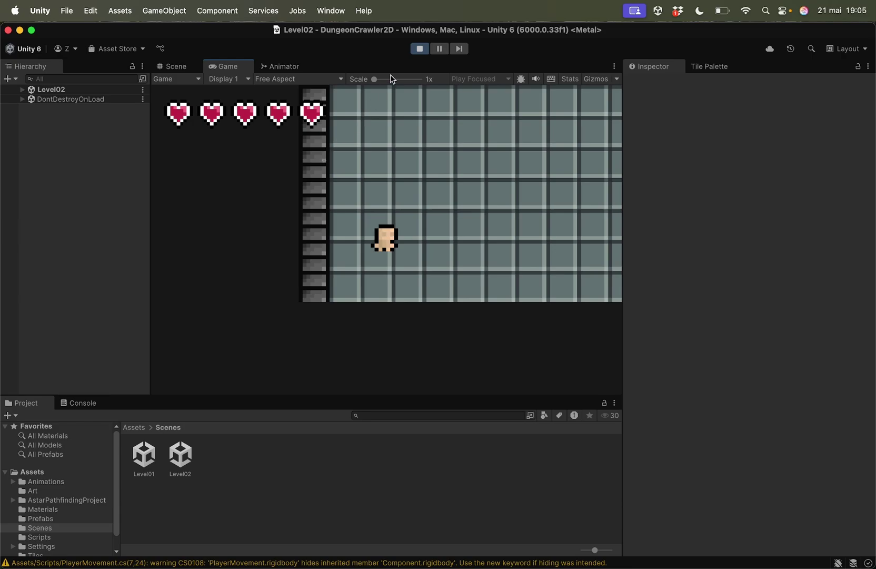
Step: Stop the game and open the Main Camera's CameraFollow script in the code editor
left_click(419, 49)
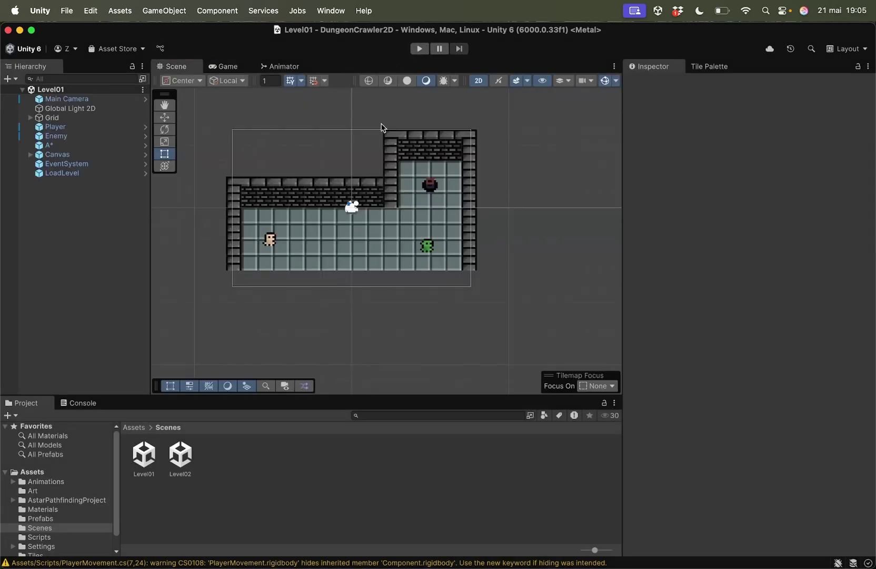
left_click(105, 99)
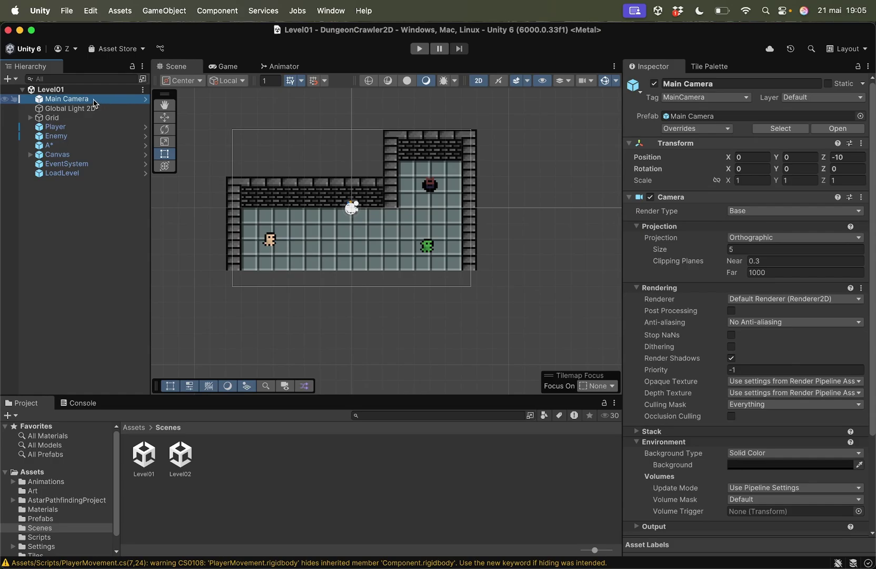
left_click(683, 198)
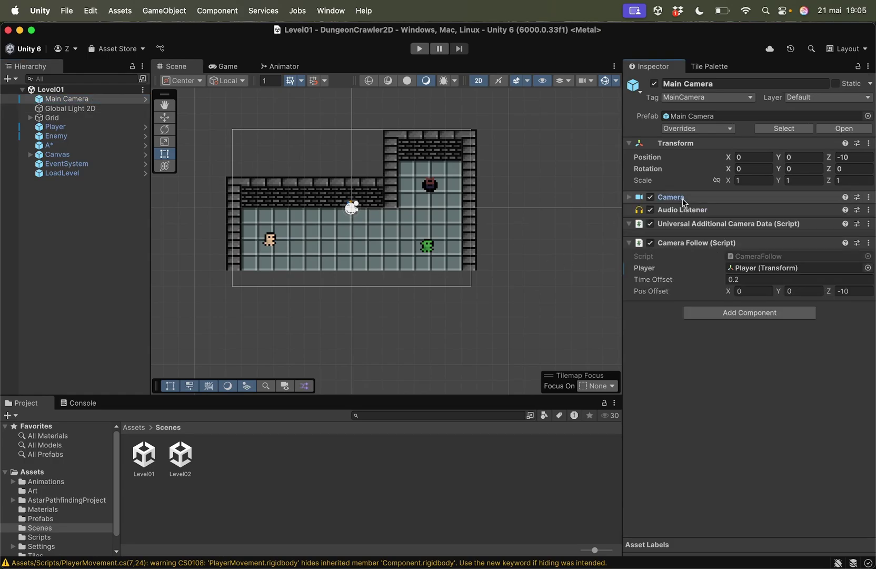
left_click(748, 258)
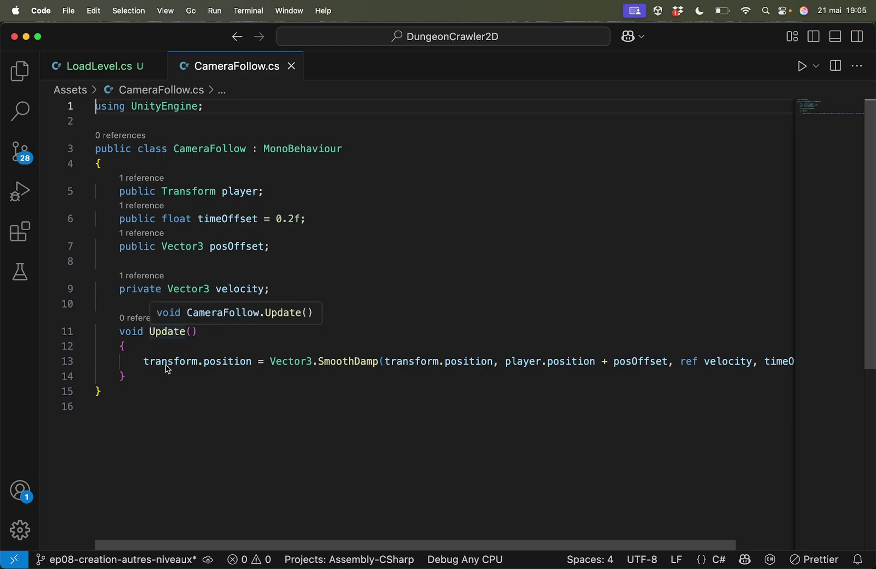
Step: Add an empty void Awake() method above Update in CameraFollow
mouse_move(168, 368)
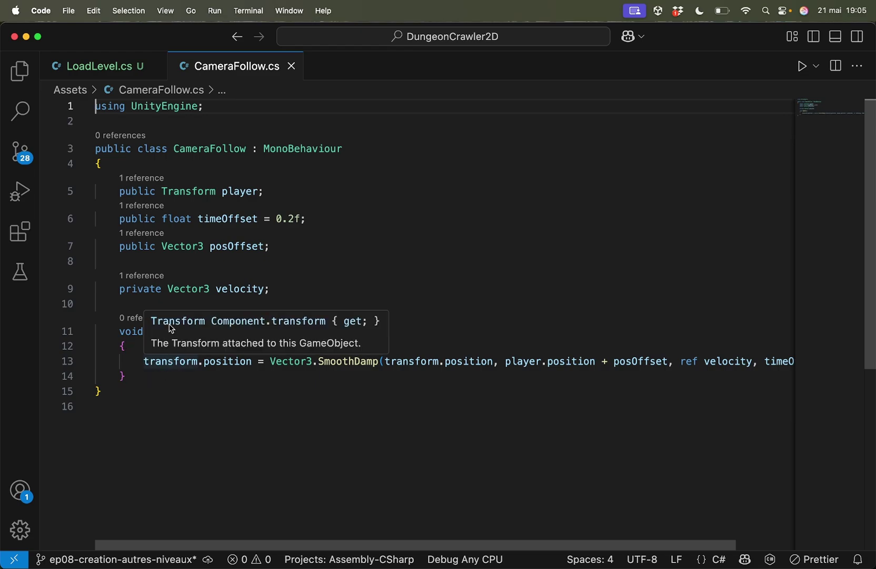
left_click(167, 305)
key("Return")
key("Return")
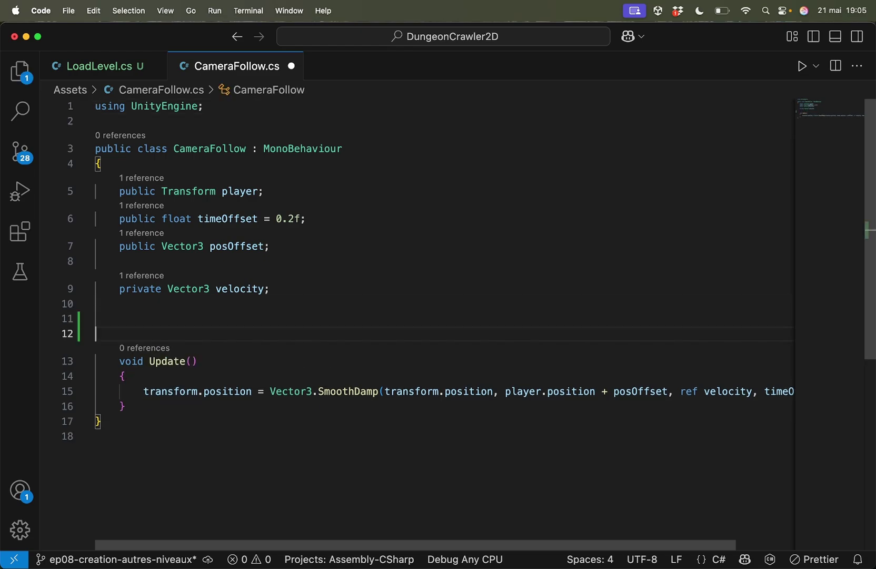
key("Up")
key("Tab")
type("void ")
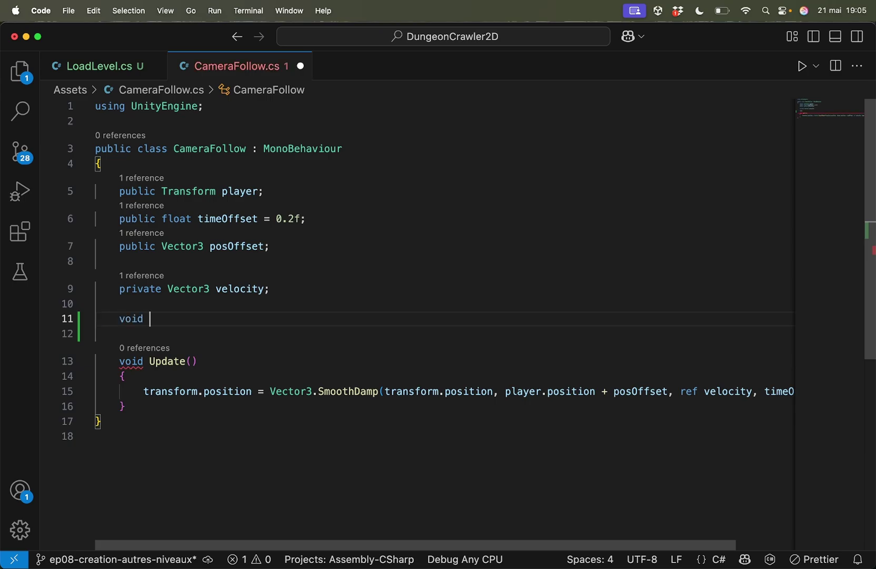
type("Awake")
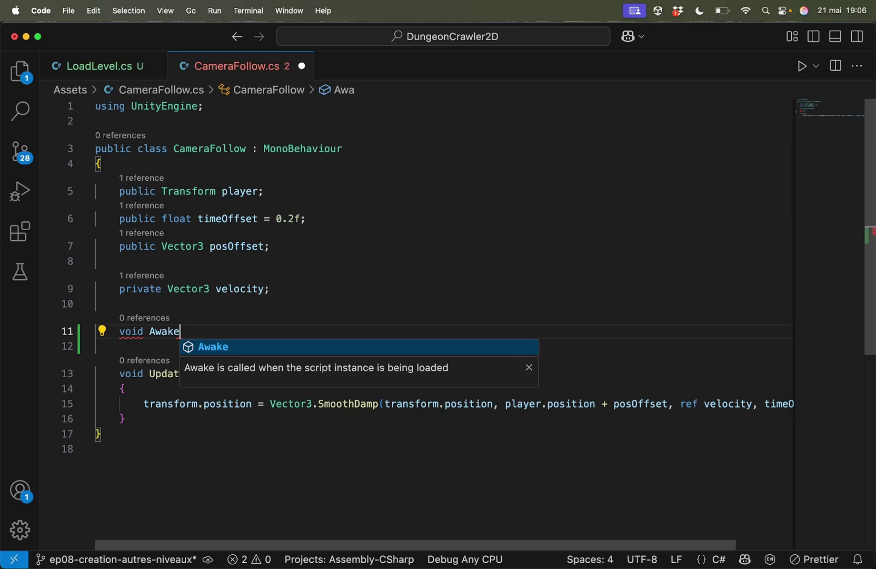
key("Return")
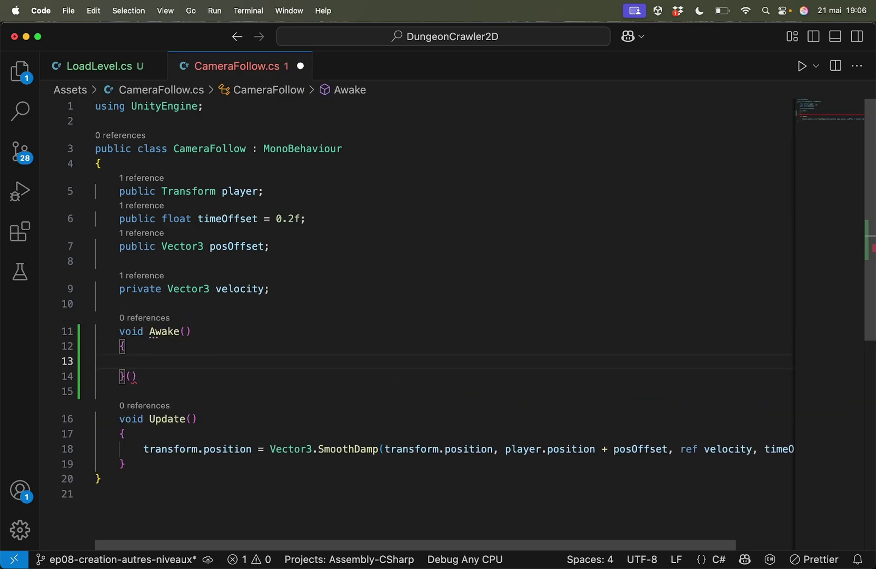
Step: Fill Awake with transform.position = player.position + posOffset; and save the script
type("trans")
key("Return")
type(".po")
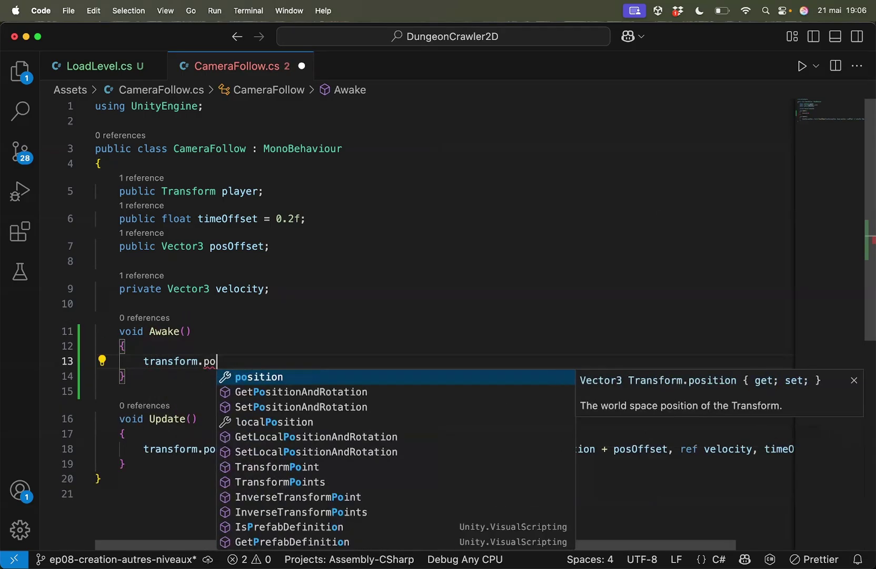
key("Return")
type("=")
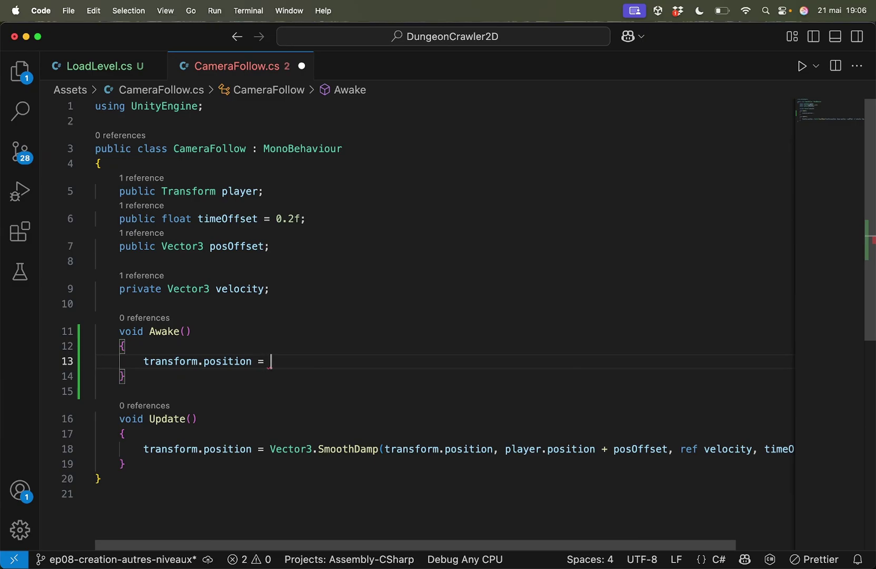
type(" player.po")
key("Return")
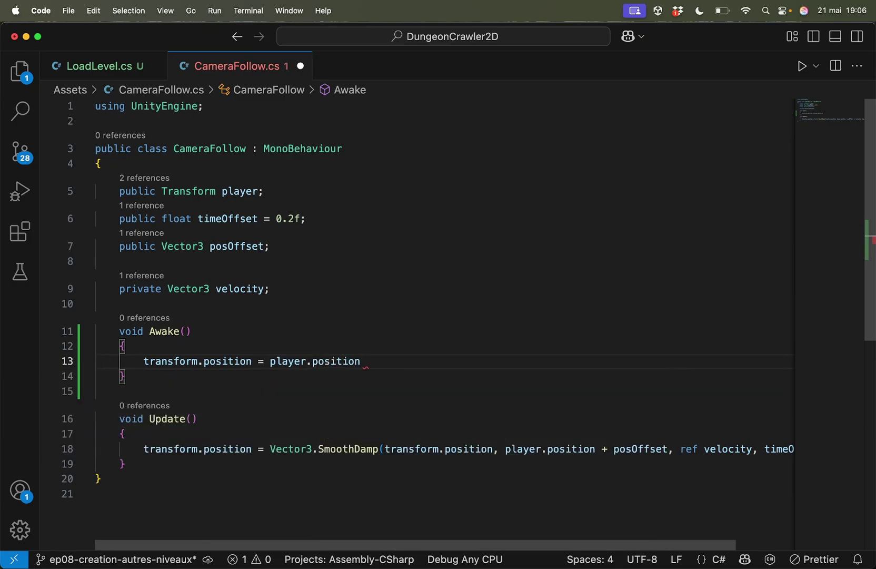
type("+ posOff")
type("s")
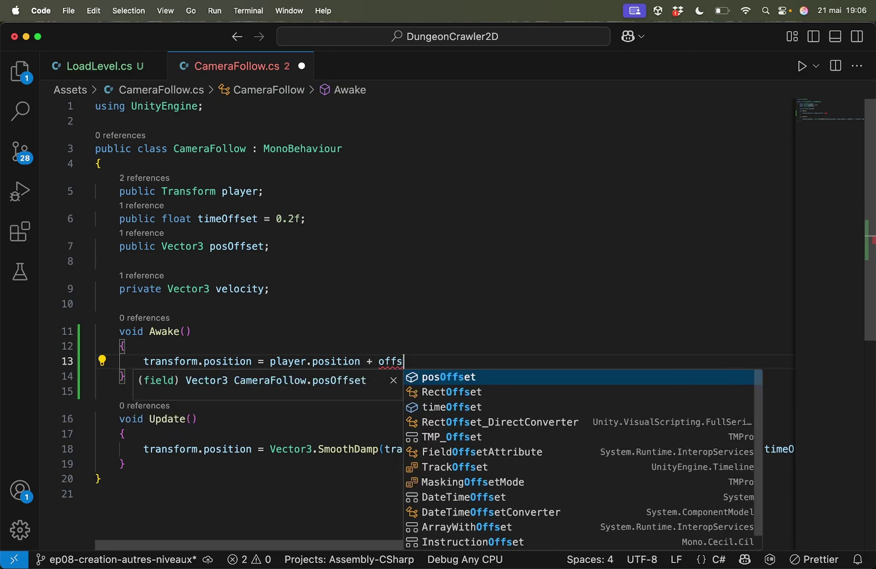
type("et")
key("Return")
type(";")
key("cmd+s")
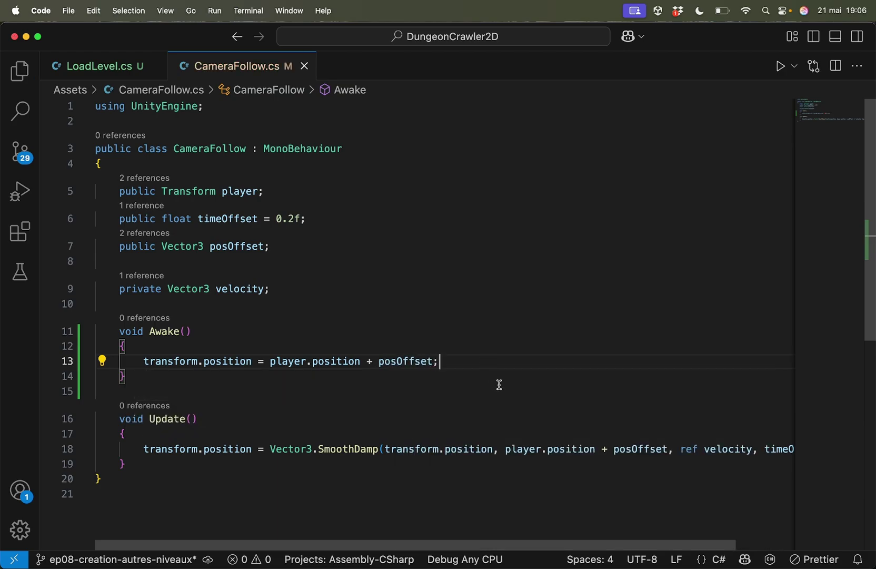
key("cmd+Tab")
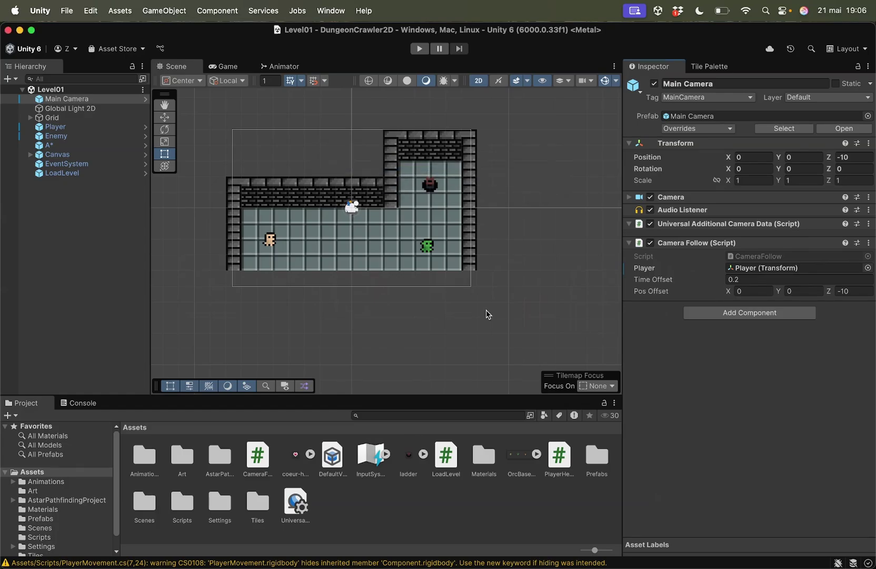
Step: Play the game and walk the player through the ladder into Level02, checking the camera stays centred
left_click(420, 49)
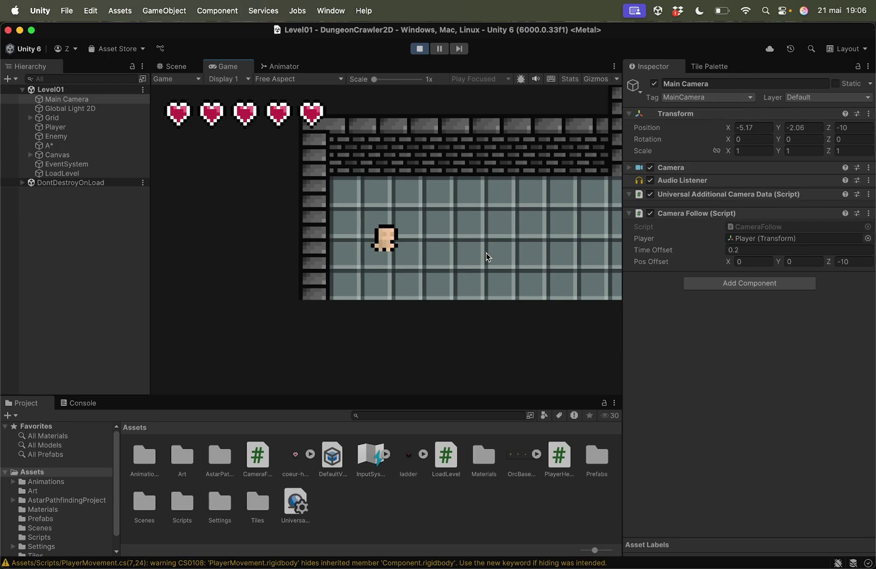
key("d")
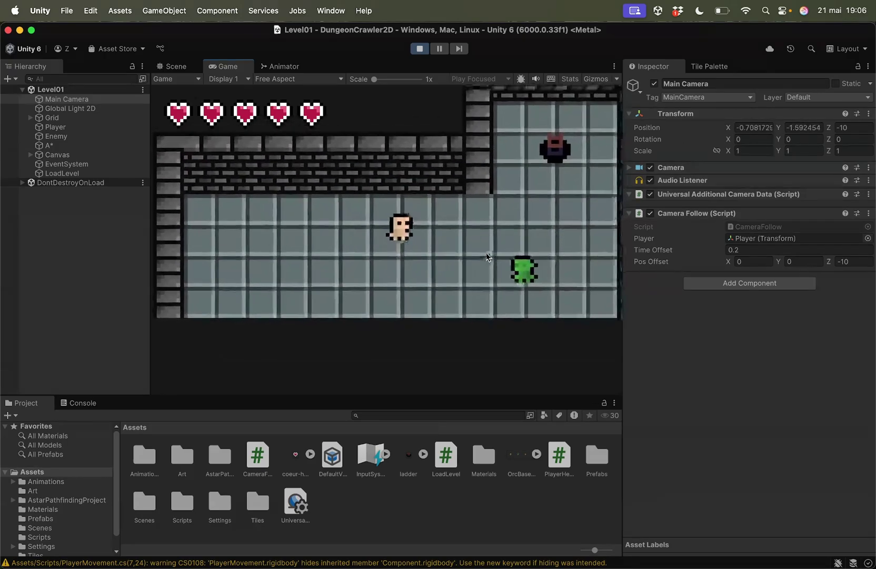
key("d")
key("w")
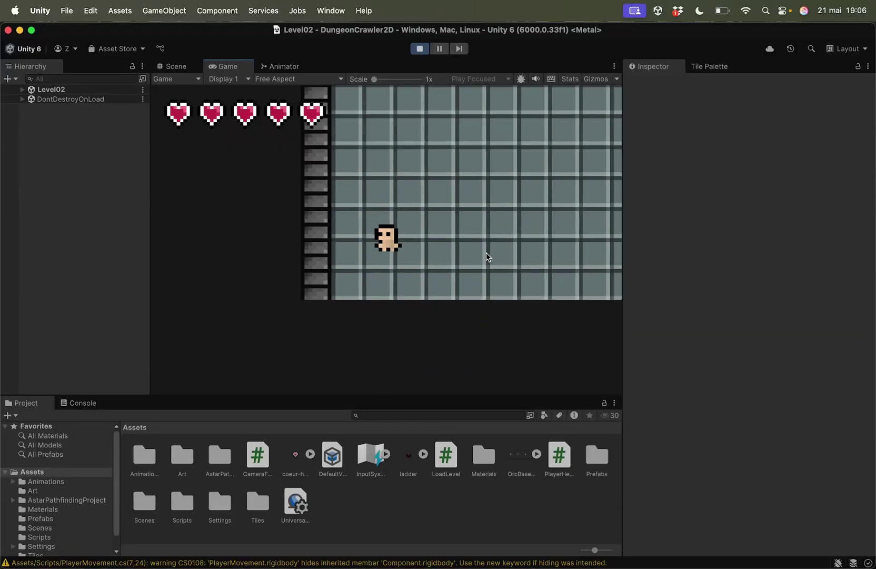
key("w")
key("d")
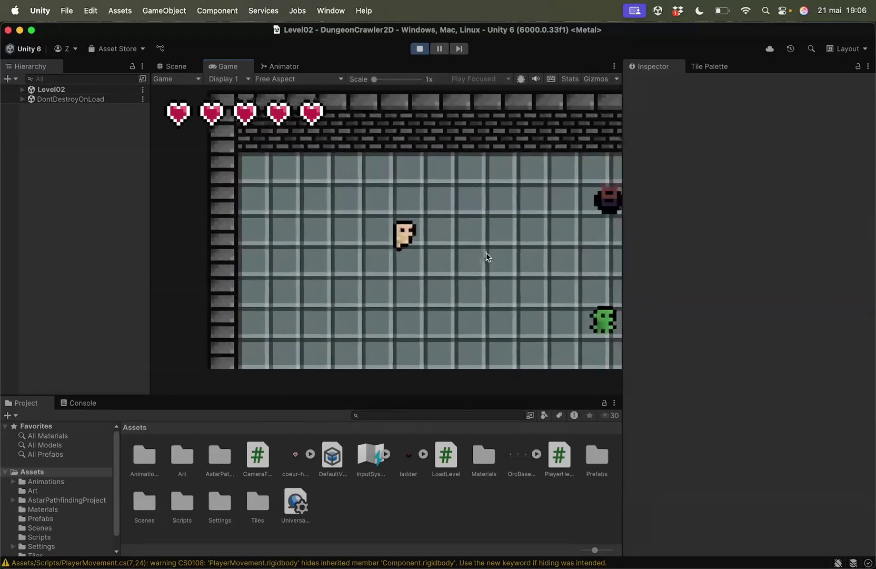
key("a")
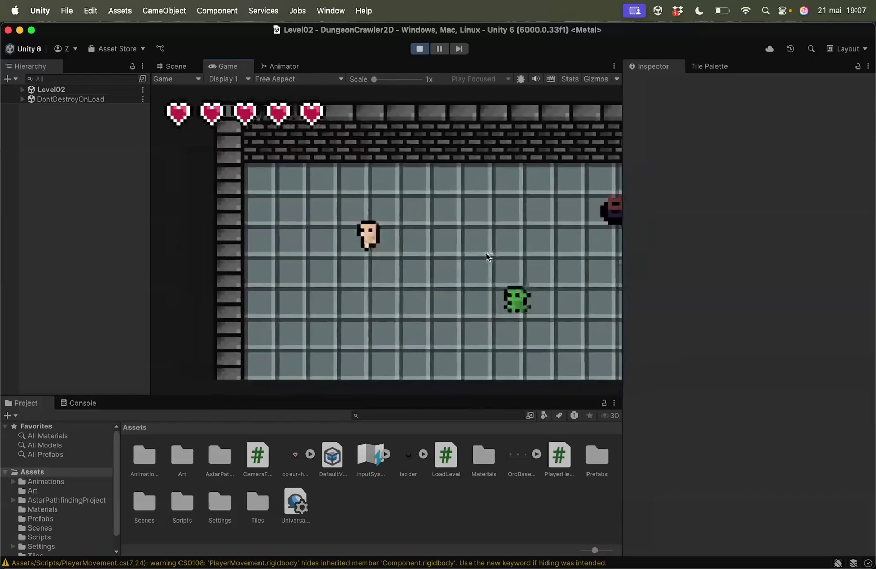
key("s")
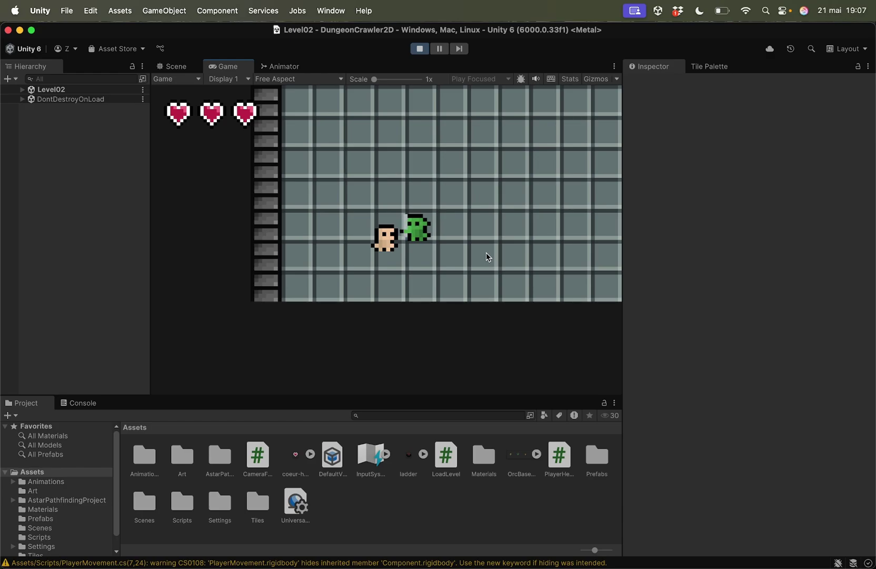
left_click(420, 49)
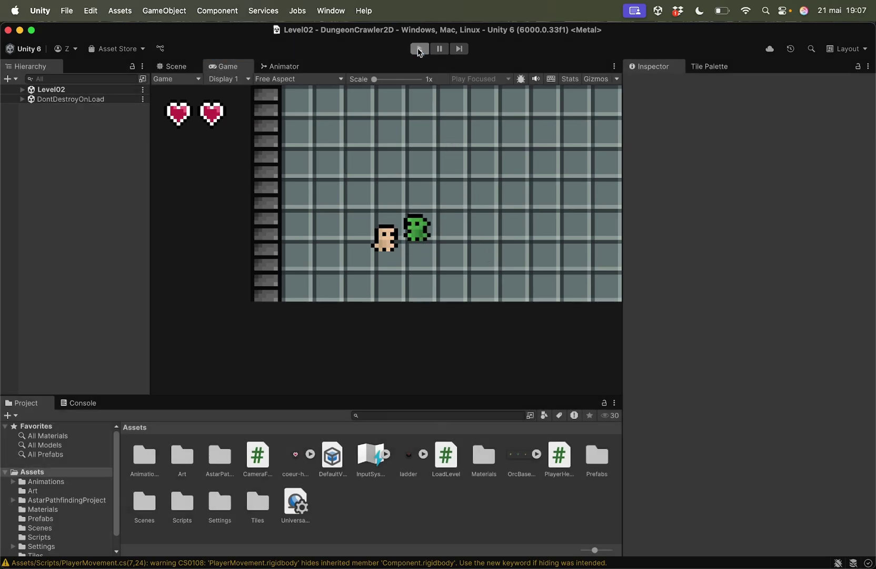